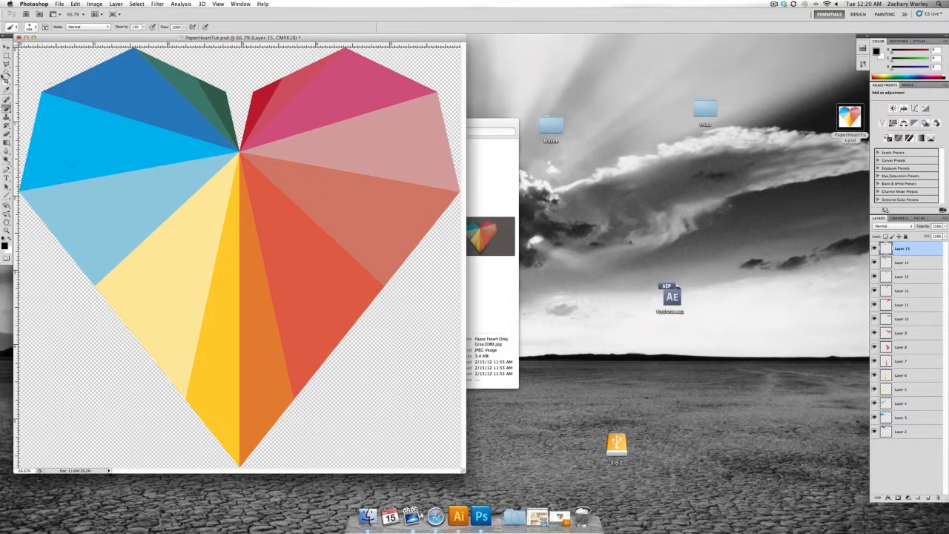
Switch to Finder, preview the finished artwork Paper Heart Only Gray1080.jpg, and return to the PaperHeartTut.psd document in Photoshop
click(7, 48)
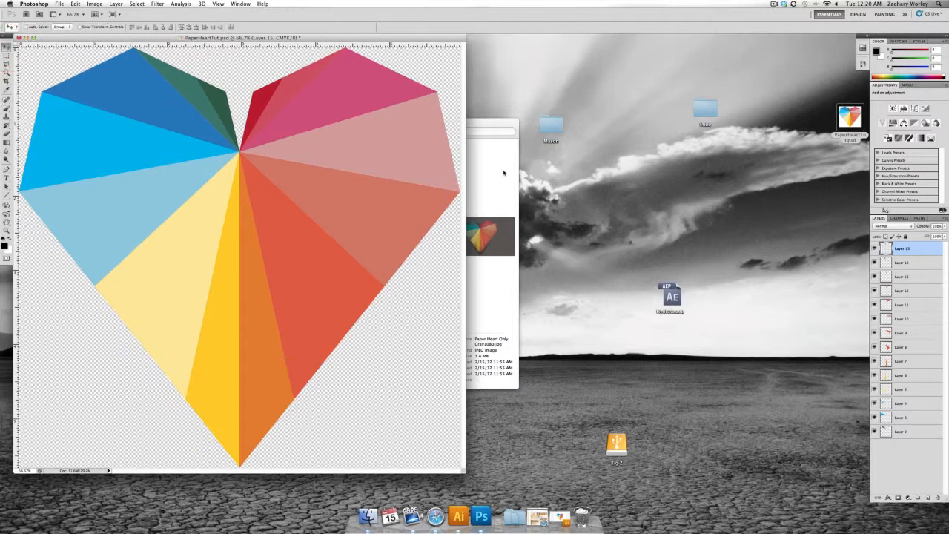
click(502, 171)
key(space)
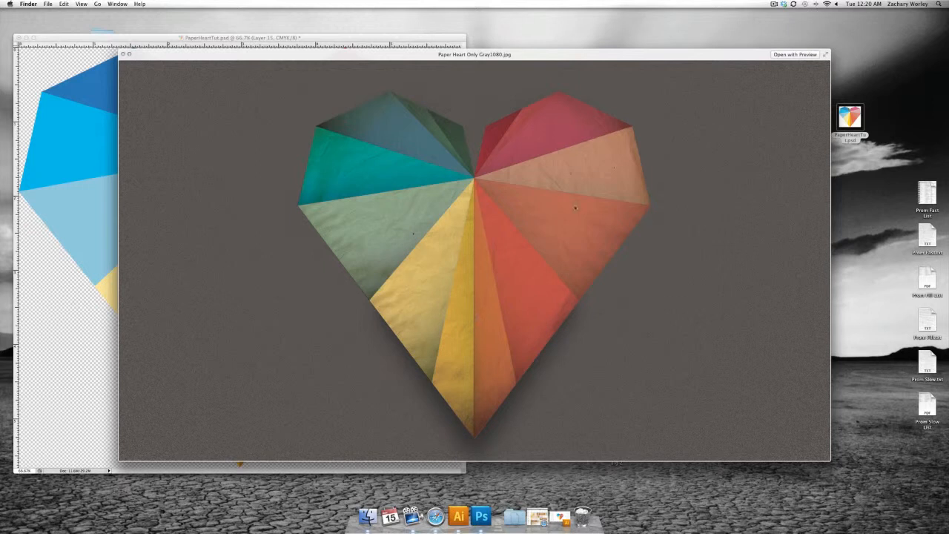
key(space)
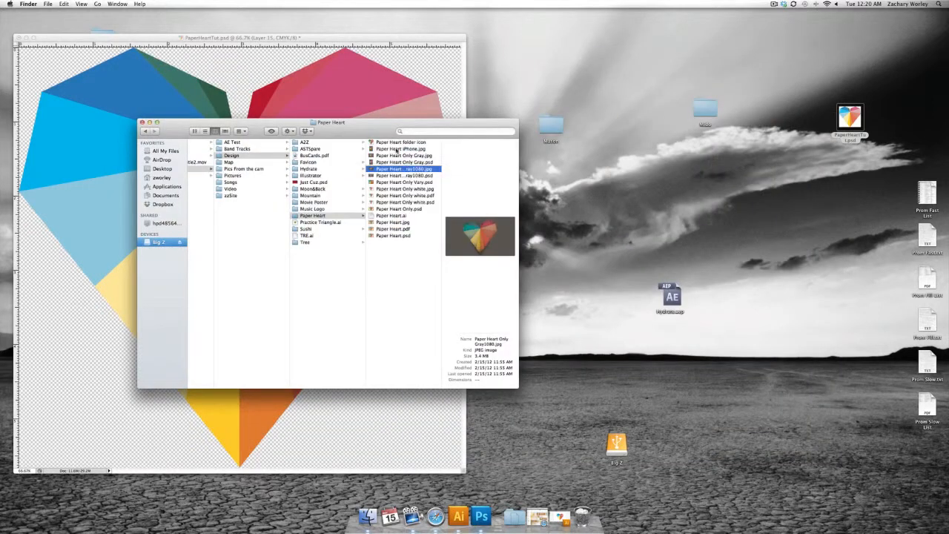
click(311, 42)
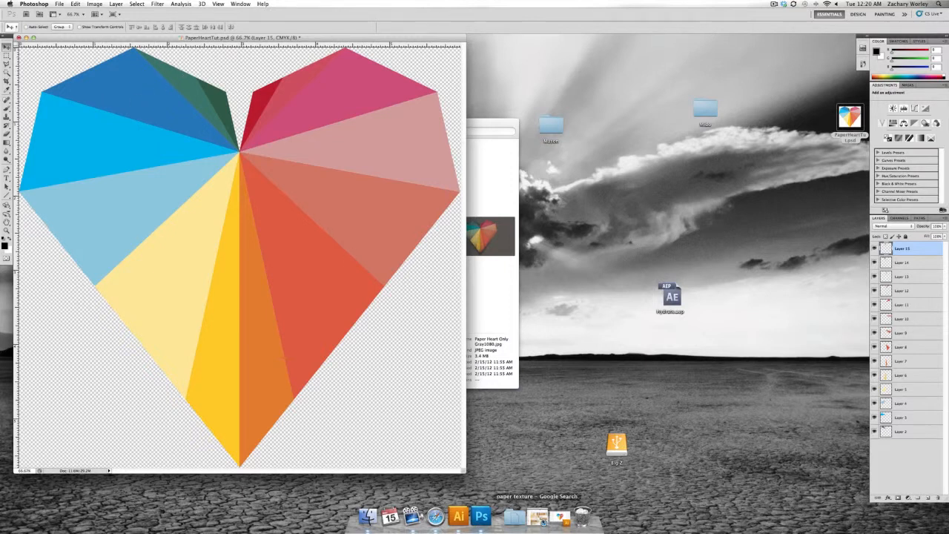
Switch to the Safari window with the "paper texture" Google Images search and compare the large-size results
click(537, 517)
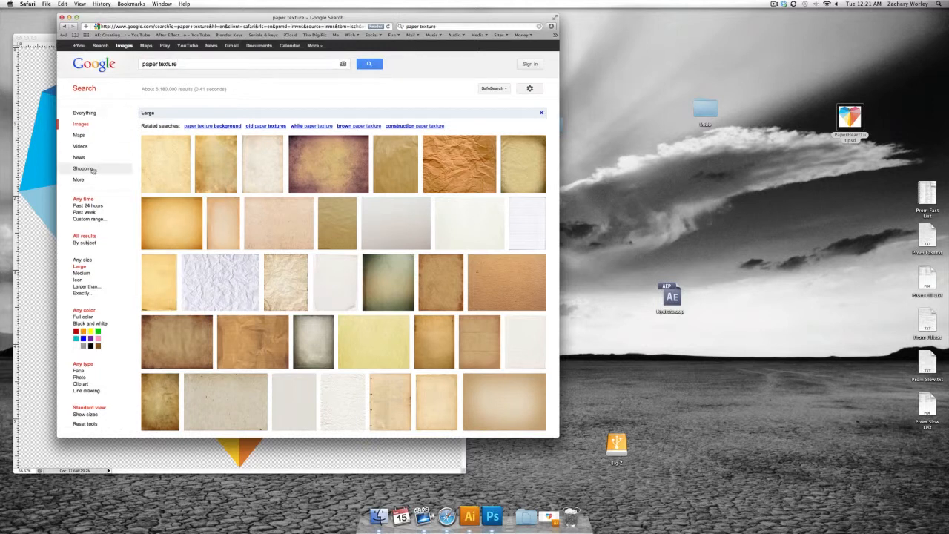
click(83, 124)
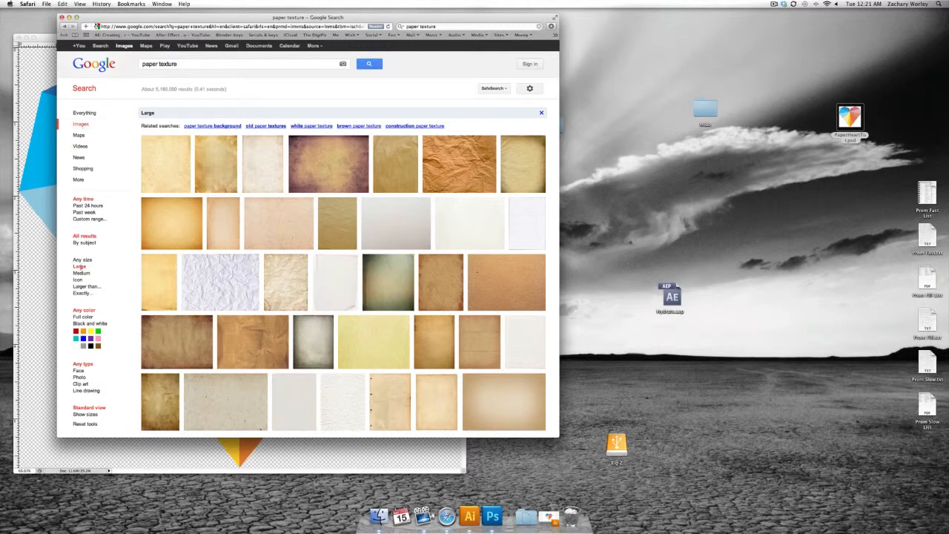
click(81, 266)
mouse_move(512, 172)
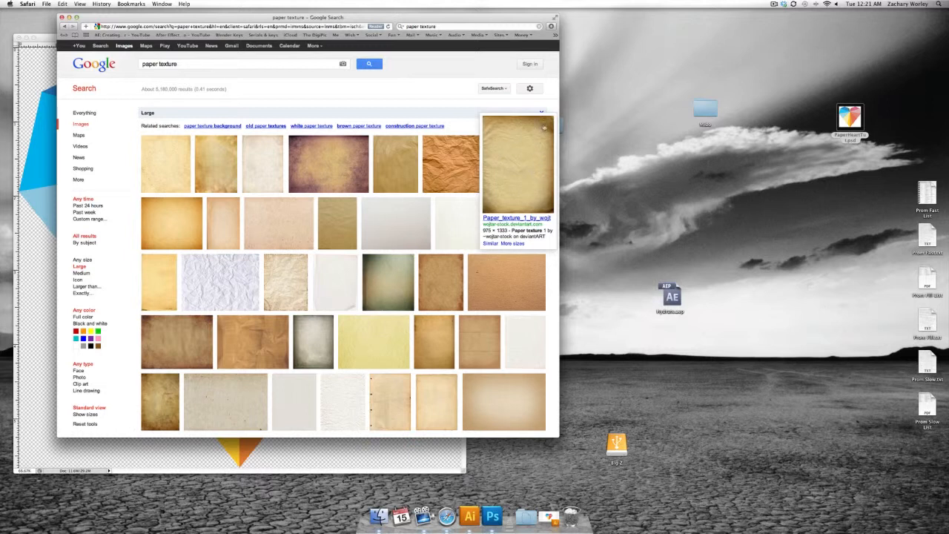
mouse_move(535, 154)
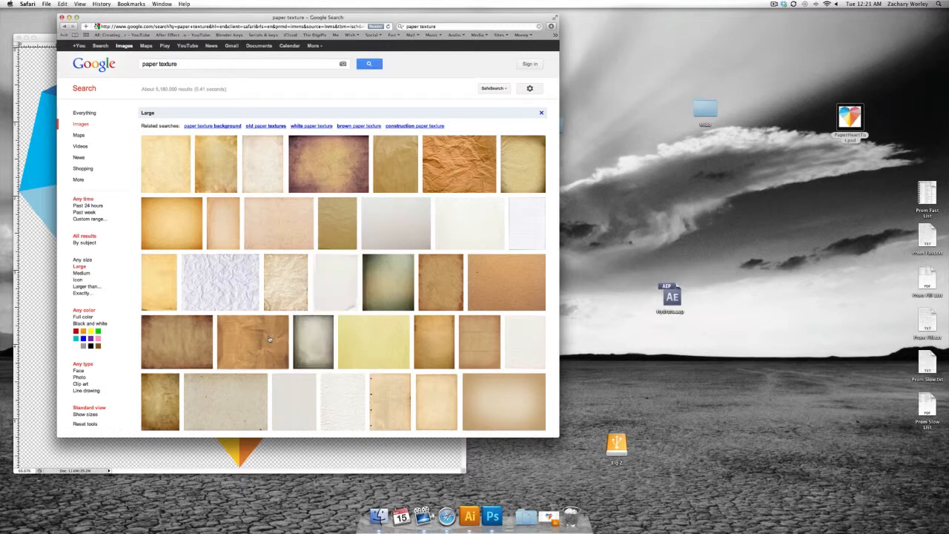
mouse_move(269, 339)
mouse_move(177, 342)
mouse_move(300, 146)
Examine the deviantART page of the creased yellow Paper texture 1 image and go back to the search results
click(534, 162)
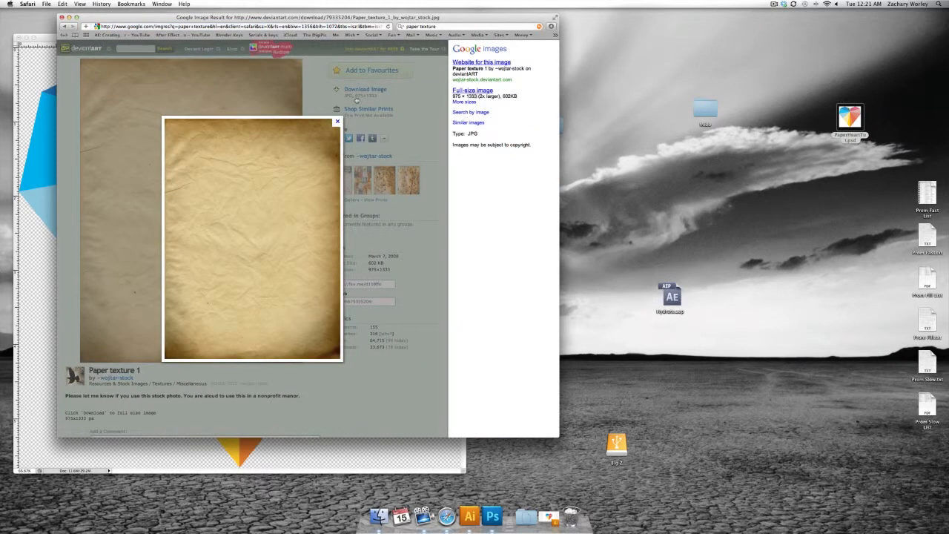
click(337, 122)
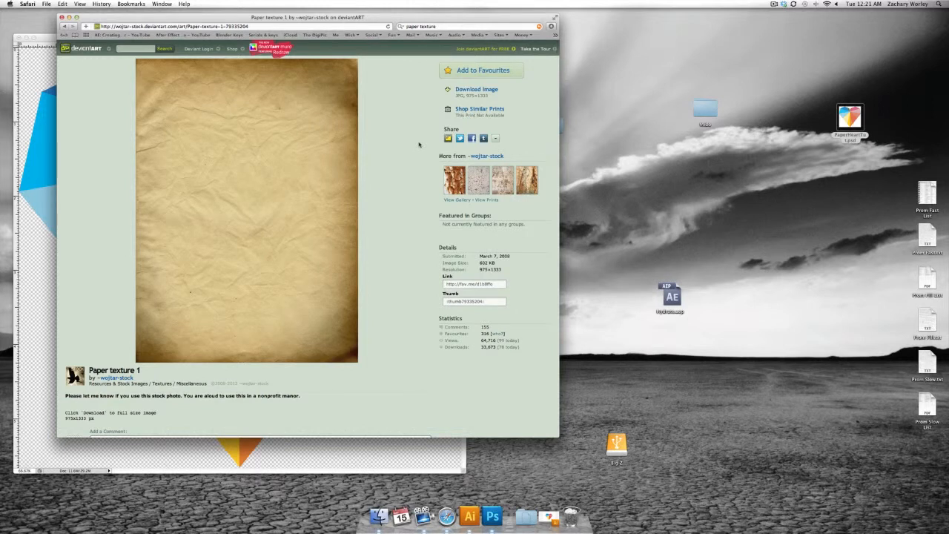
scroll(119, 392, down, 5)
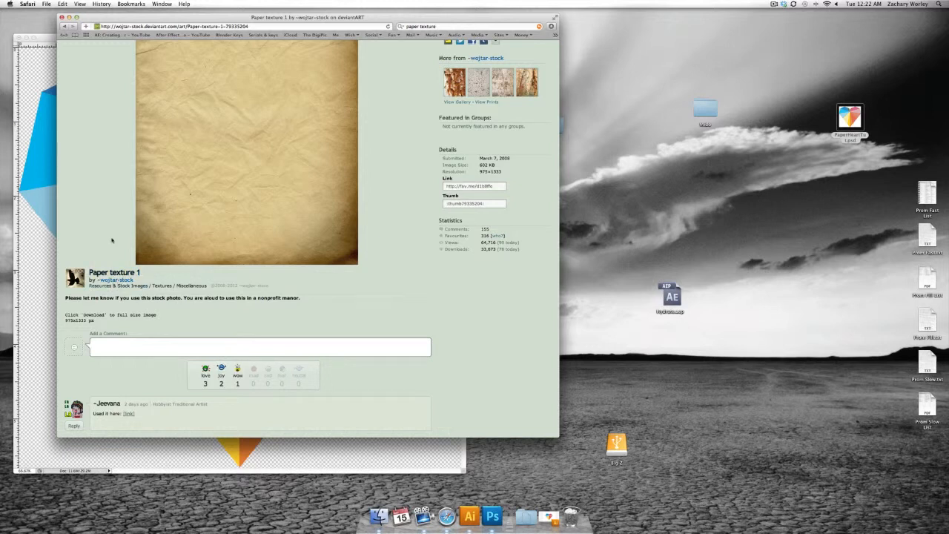
scroll(112, 239, up, 3)
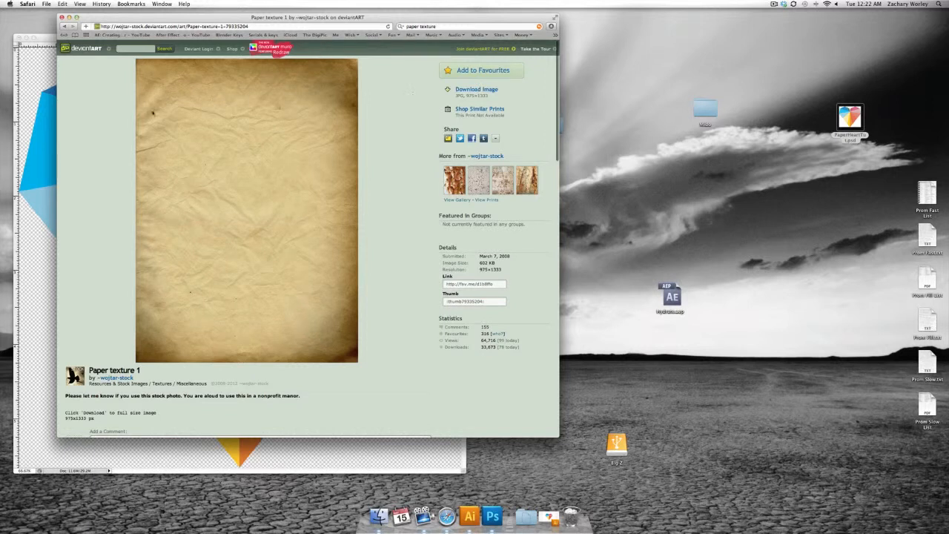
scroll(412, 92, left, 5)
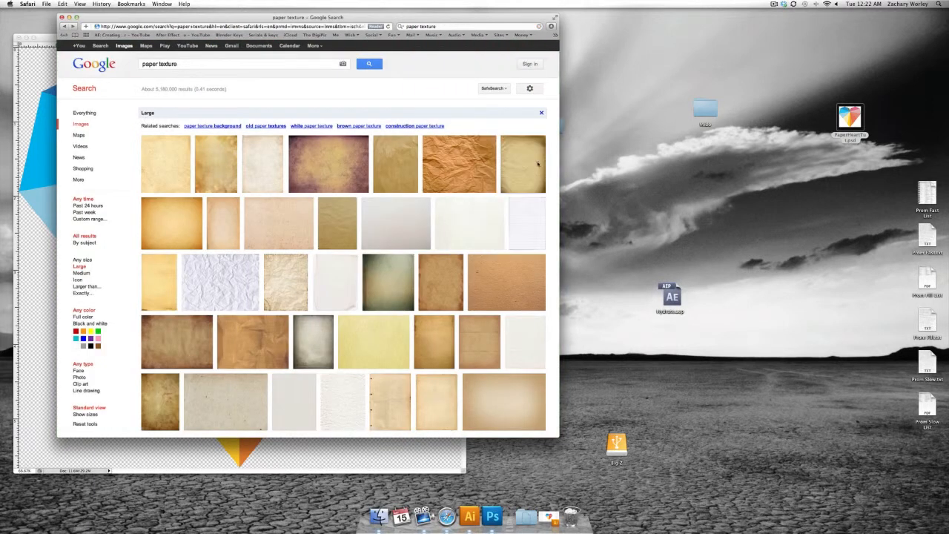
Open the Paper texture 1 image at full size, save it to the desktop and close the browser window
click(539, 165)
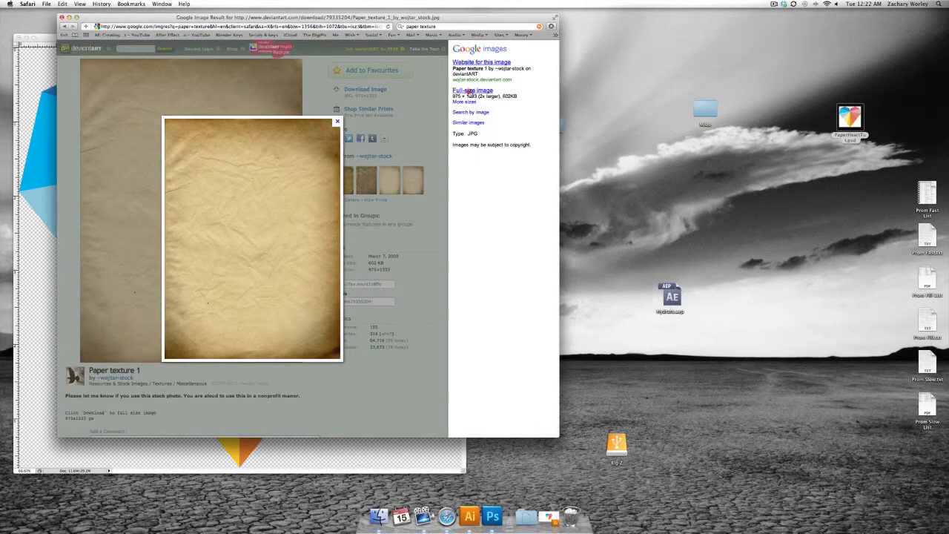
click(472, 89)
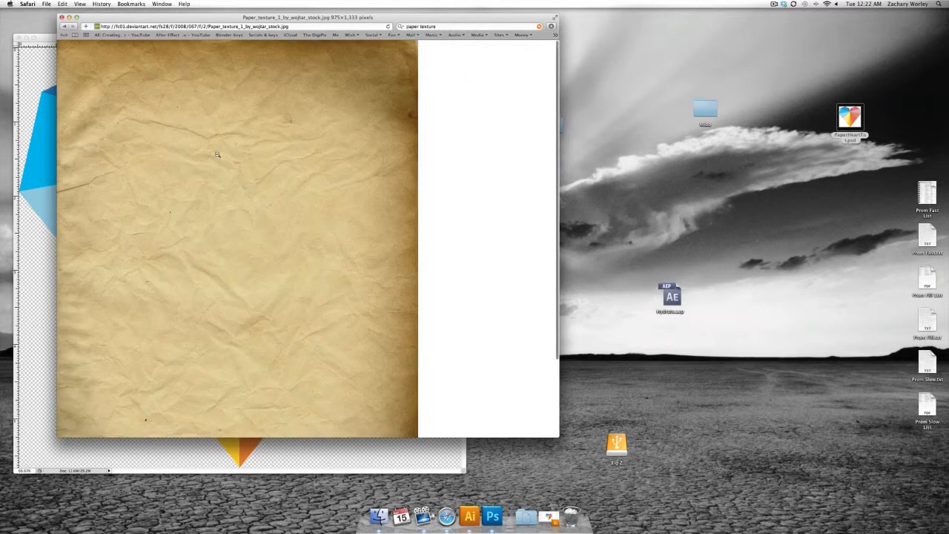
drag(218, 155, 646, 175)
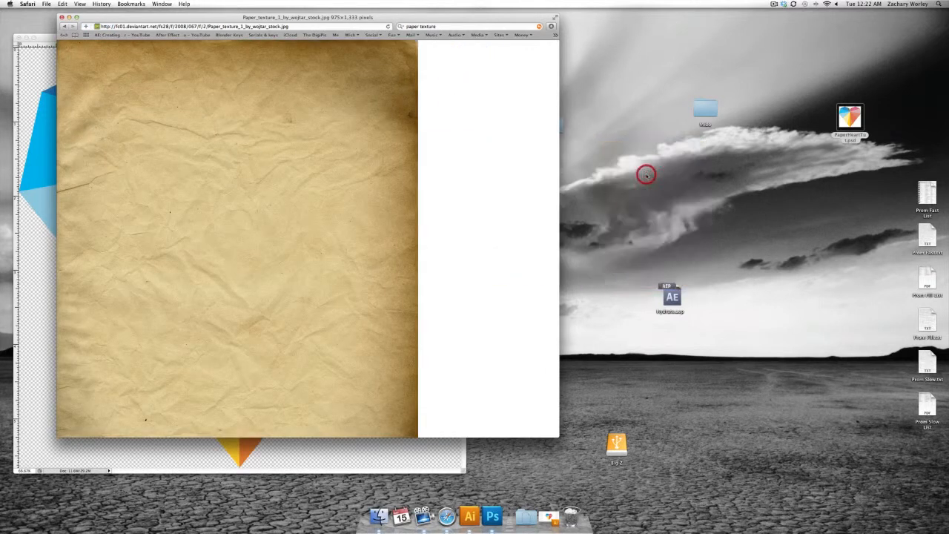
click(61, 17)
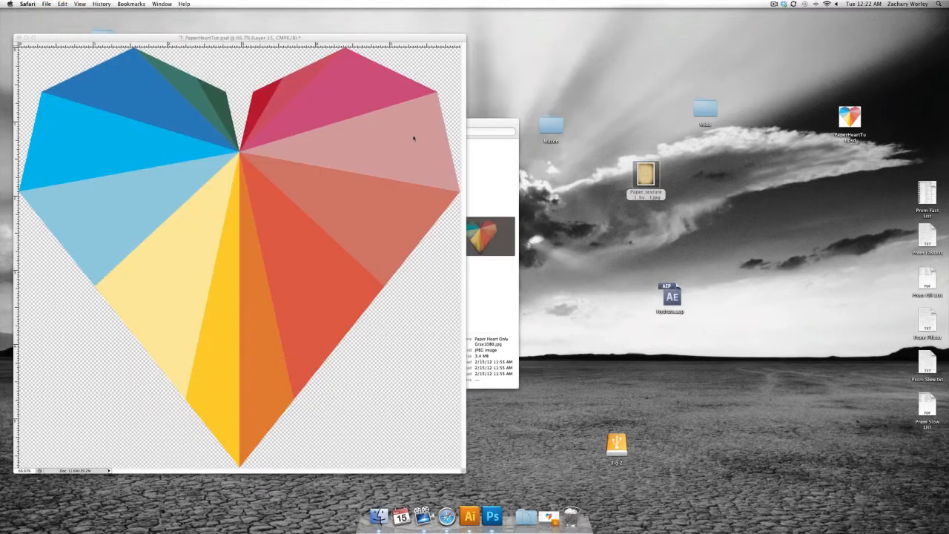
Place the saved paper texture file into the PaperHeartTut.psd document over the upper part of the heart
click(393, 134)
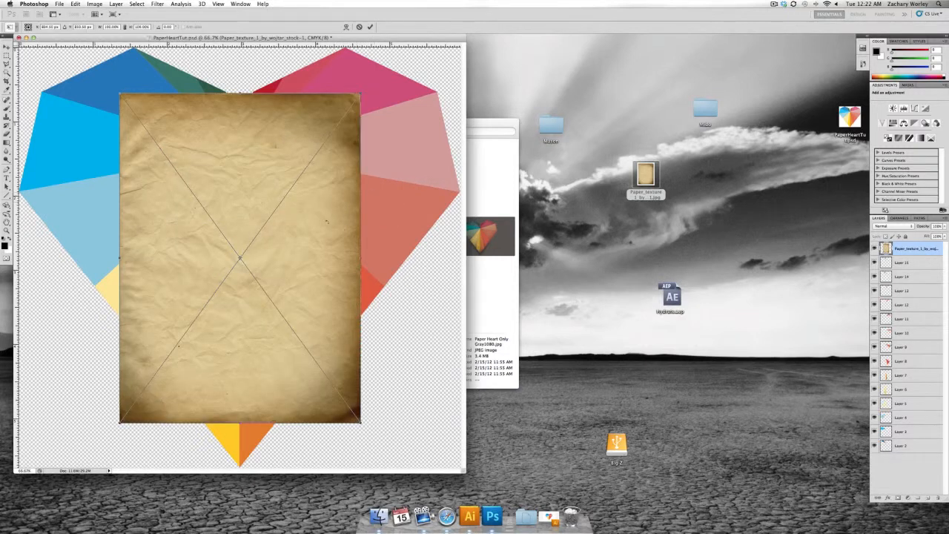
drag(309, 247, 345, 201)
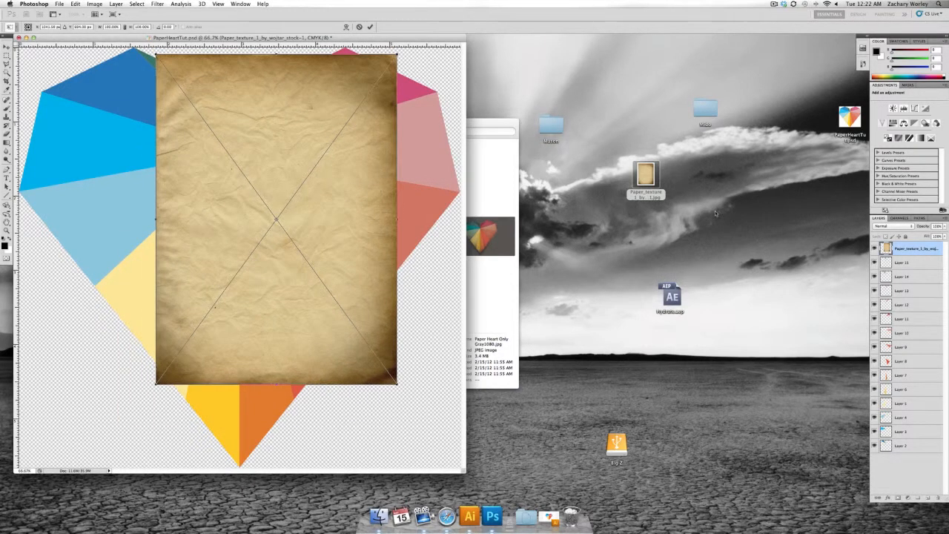
key(Return)
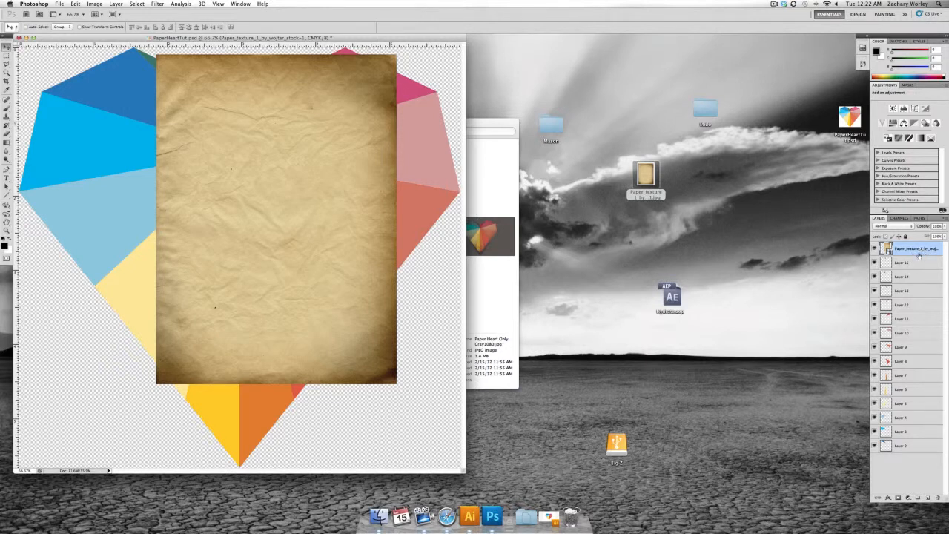
Clip the paper texture to Layer 15 and move it so creases and shading fall inside the dark green facet
alt+click(920, 255)
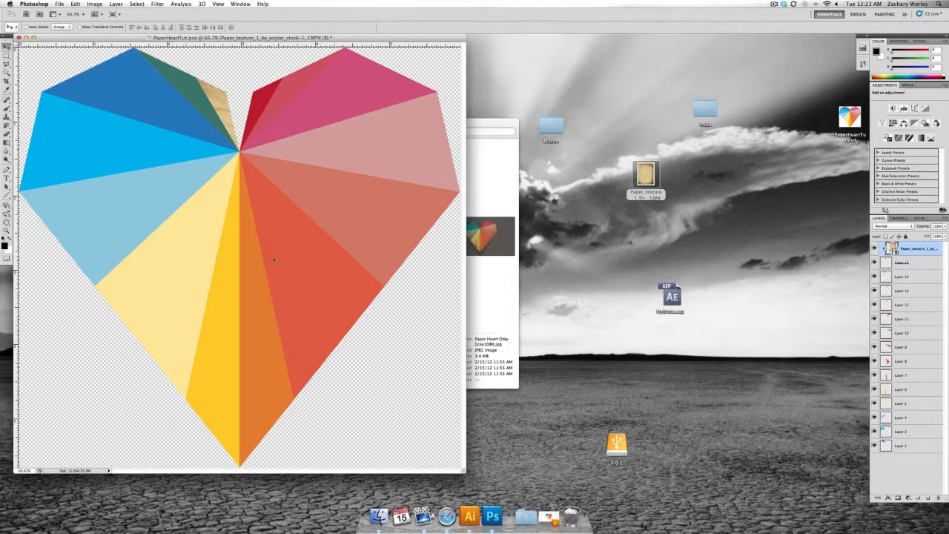
mouse_move(224, 115)
mouse_down()
mouse_move(111, 111)
mouse_move(236, 141)
mouse_move(233, 172)
mouse_move(215, 148)
mouse_move(181, 183)
mouse_move(215, 71)
mouse_move(190, 144)
mouse_move(222, 127)
mouse_move(210, 159)
mouse_move(229, 67)
mouse_move(230, 212)
mouse_move(215, 173)
mouse_move(220, 106)
mouse_move(230, 100)
mouse_up()
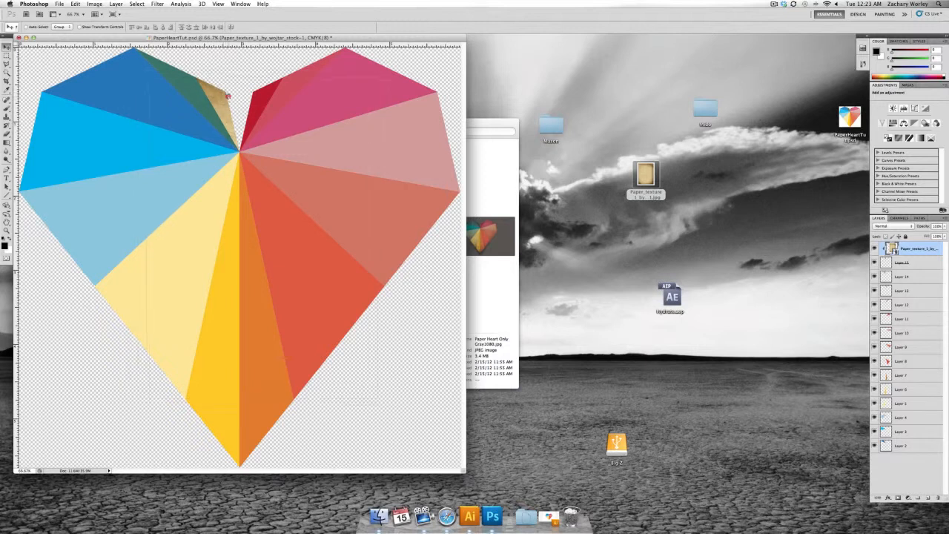
drag(227, 101, 265, 97)
drag(185, 89, 198, 92)
Rotate the clipped paper texture about 26 degrees clockwise and shift it left over the dark green facet
key(super+t)
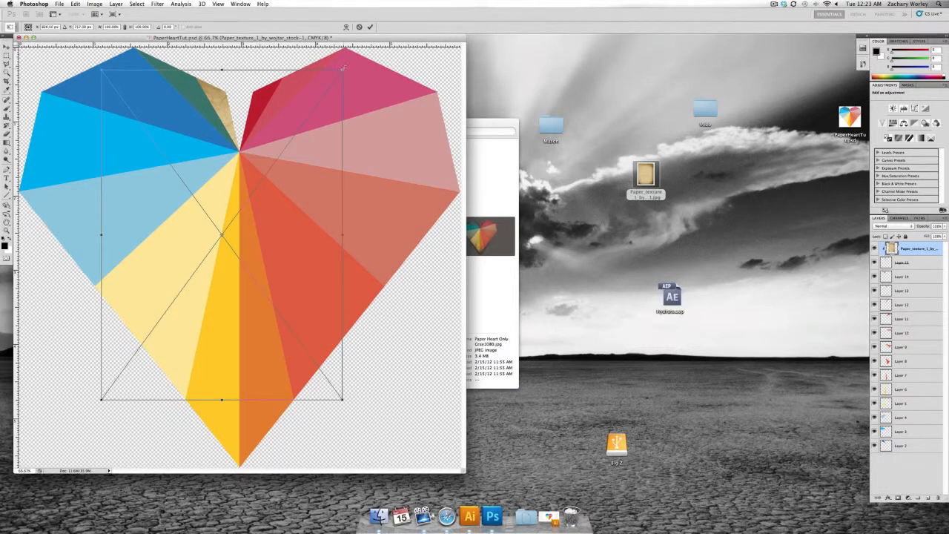
drag(345, 65, 372, 154)
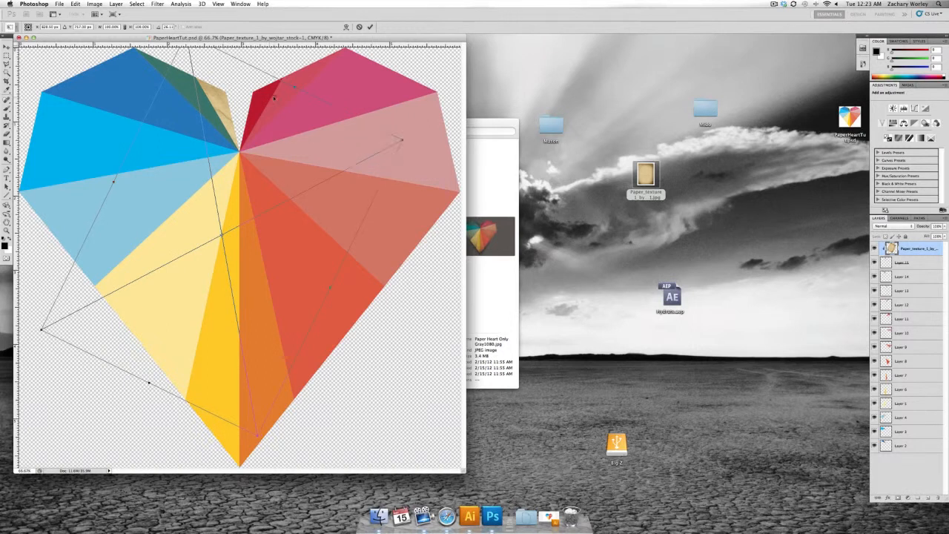
drag(272, 95, 238, 105)
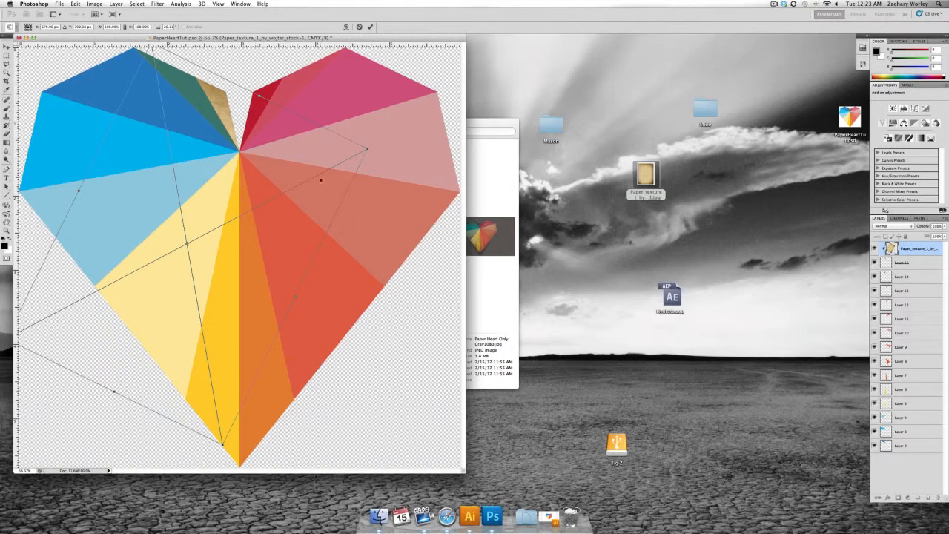
key(Return)
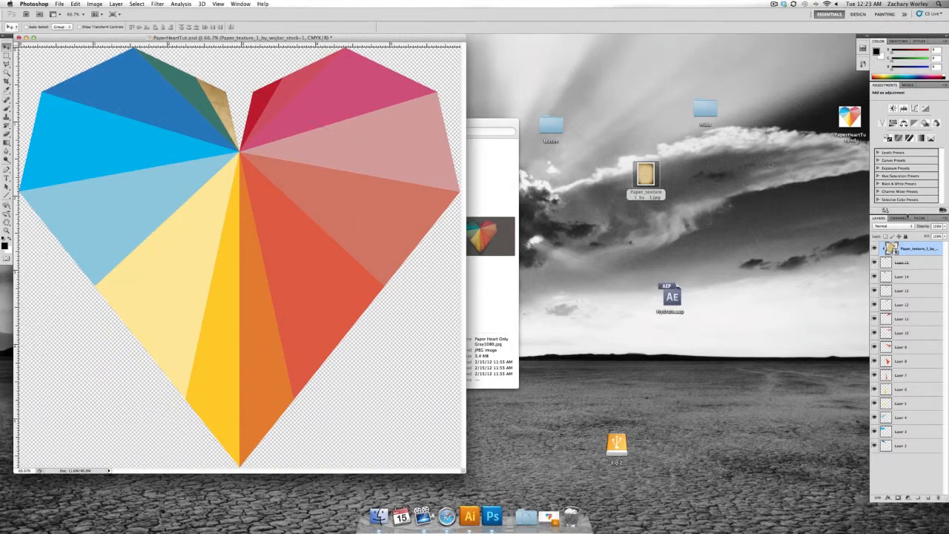
Set the paper texture layer's blend mode to Multiply and adjust its position within the dark green facet
click(911, 228)
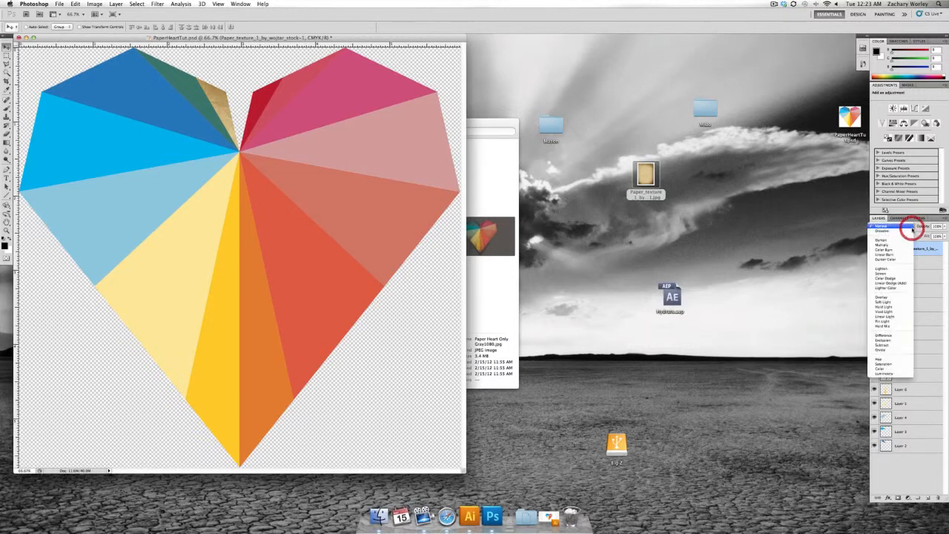
click(900, 246)
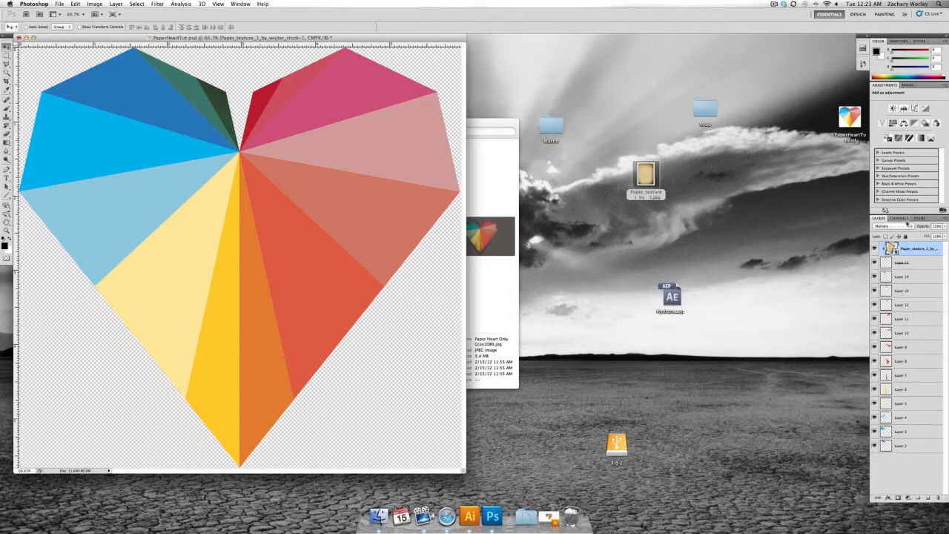
click(909, 228)
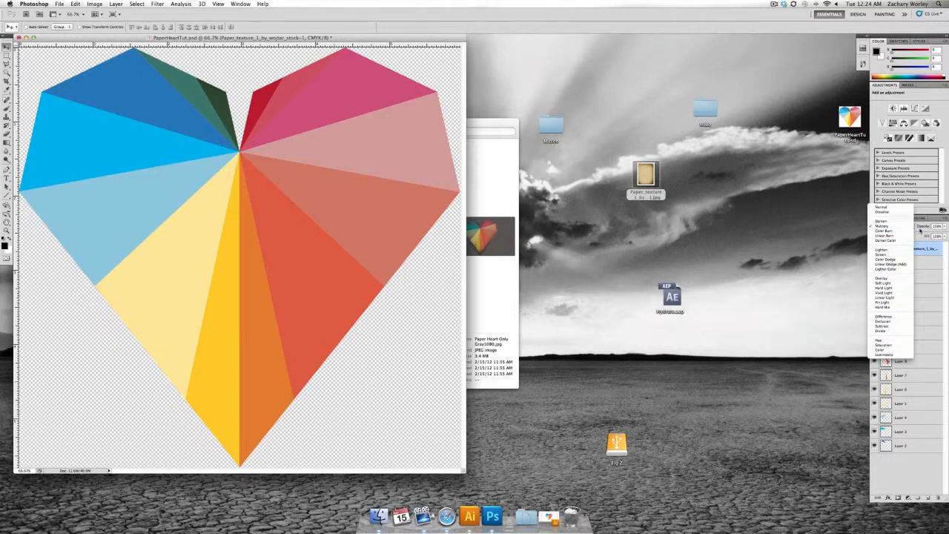
click(904, 226)
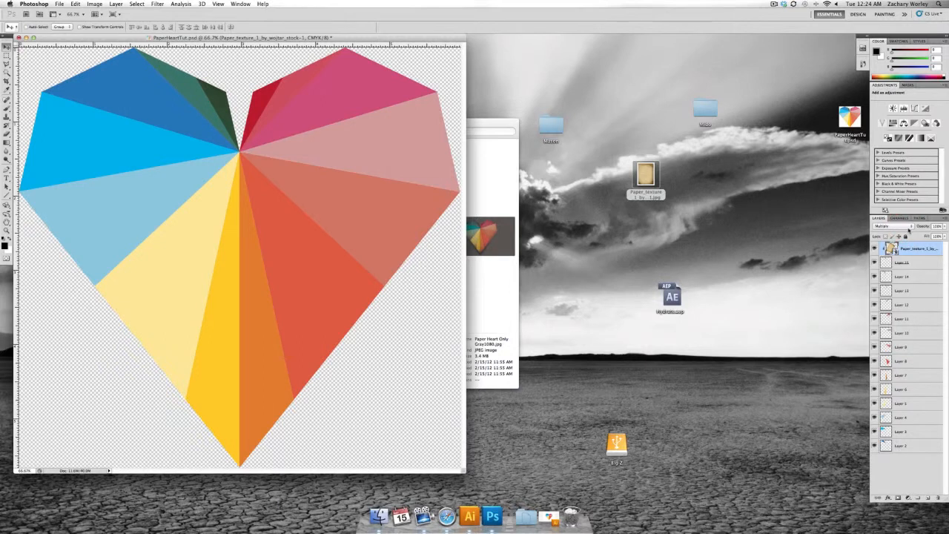
click(904, 226)
click(898, 228)
click(259, 75)
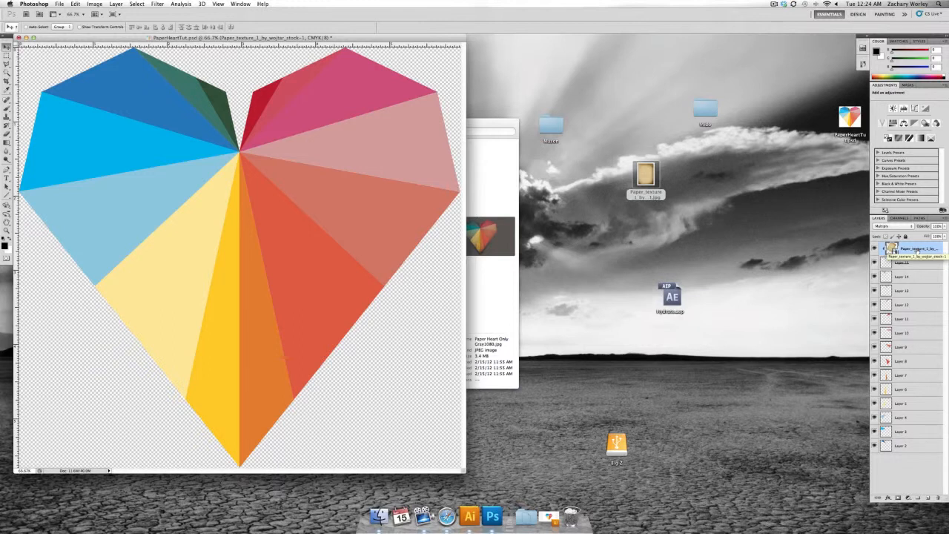
Duplicate the paper texture layer, clip the copy to Layer 14 and reposition it within the adjacent green facet
key(super+j)
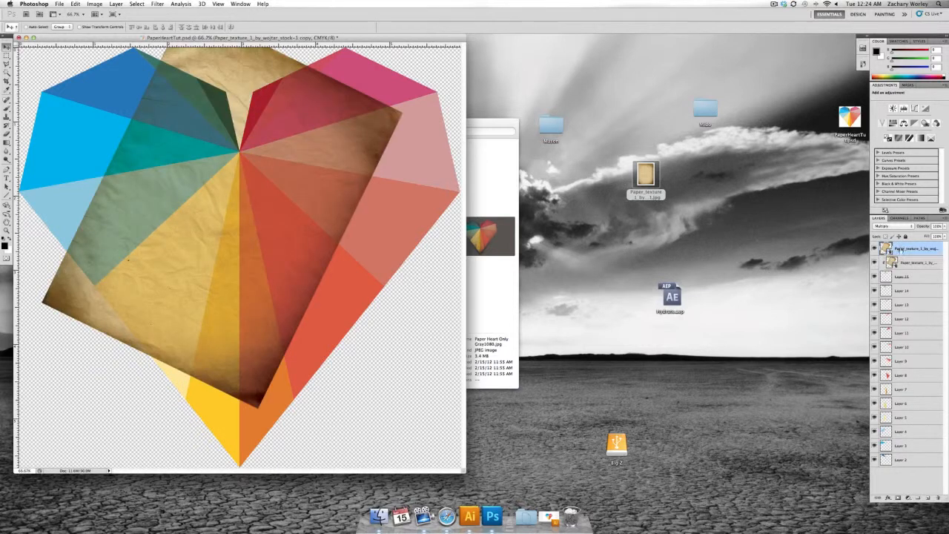
drag(901, 249, 908, 284)
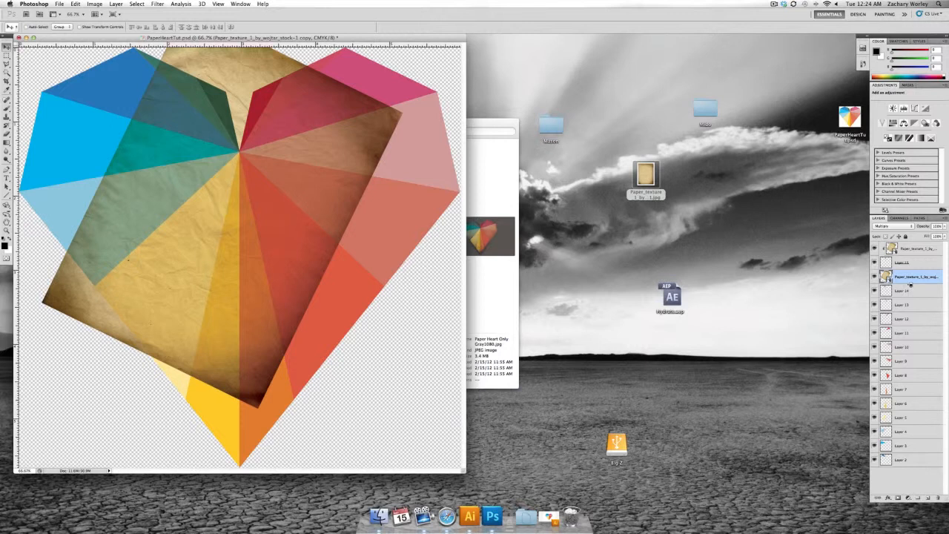
alt+click(909, 283)
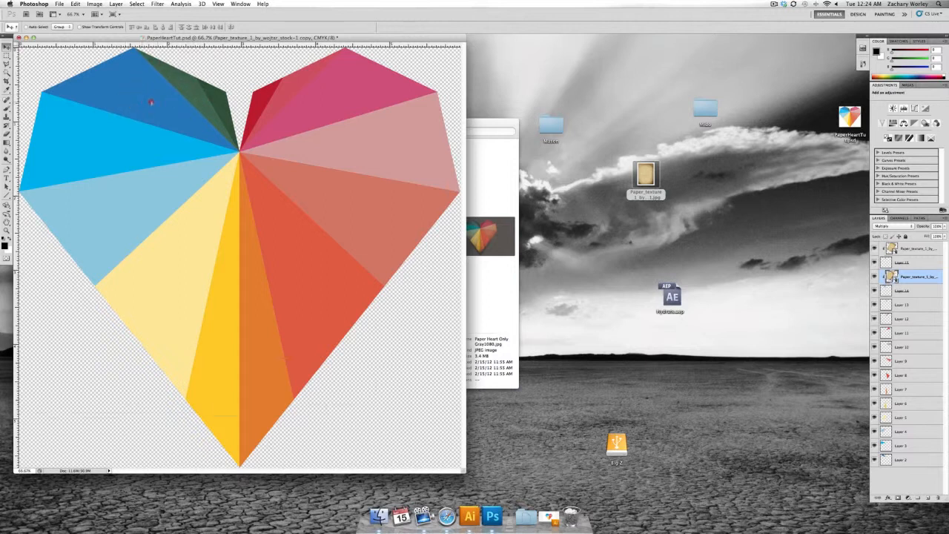
click(107, 121)
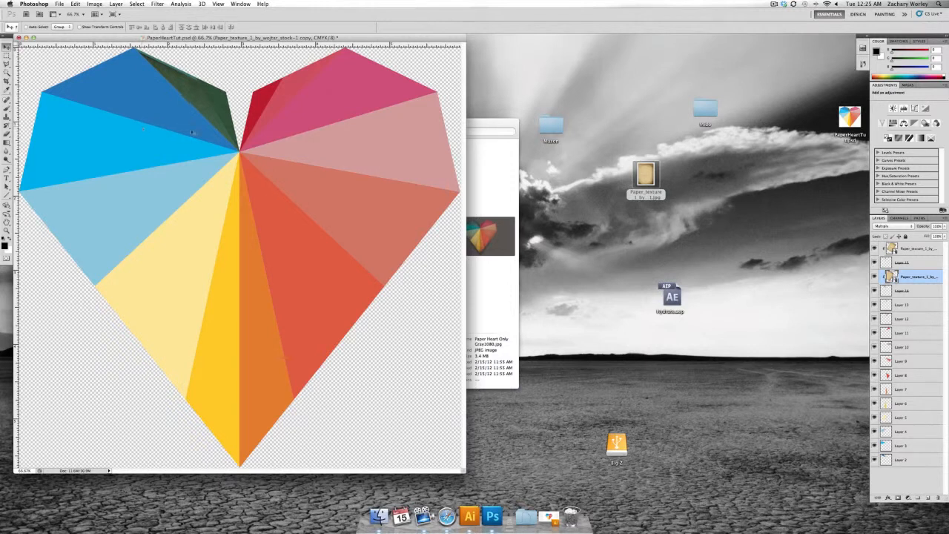
Rotate the paper texture copy clipped to Layer 14 and reposition it so its darker edge shades the adjacent green facet
key(super+t)
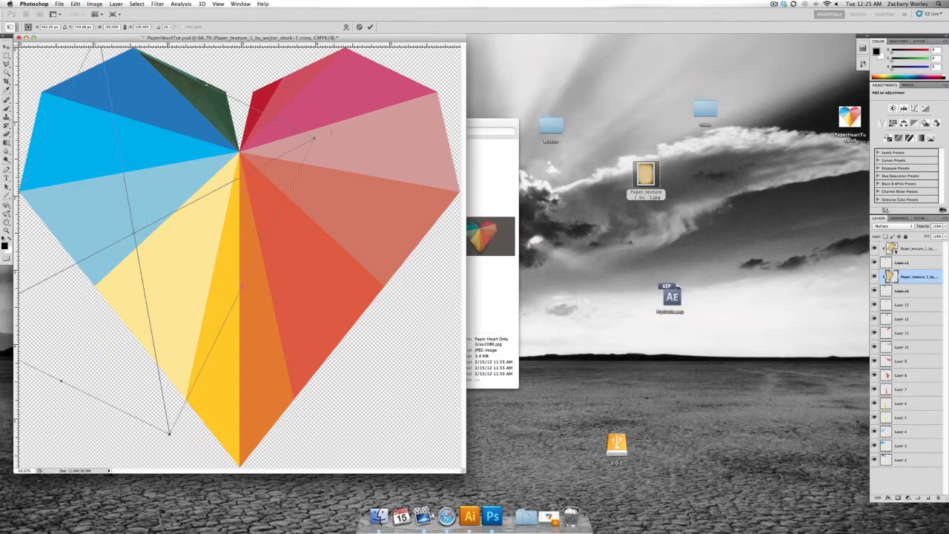
drag(319, 137, 278, 60)
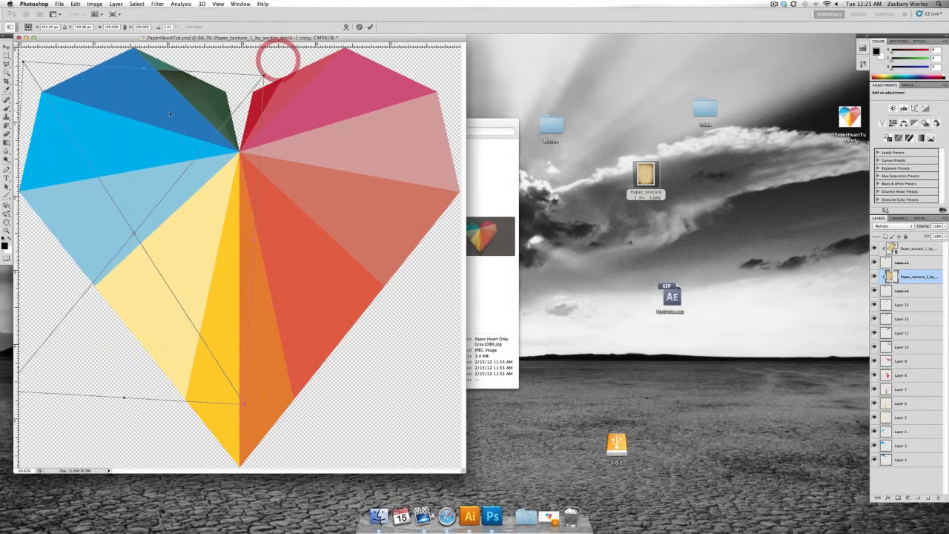
drag(160, 110, 166, 111)
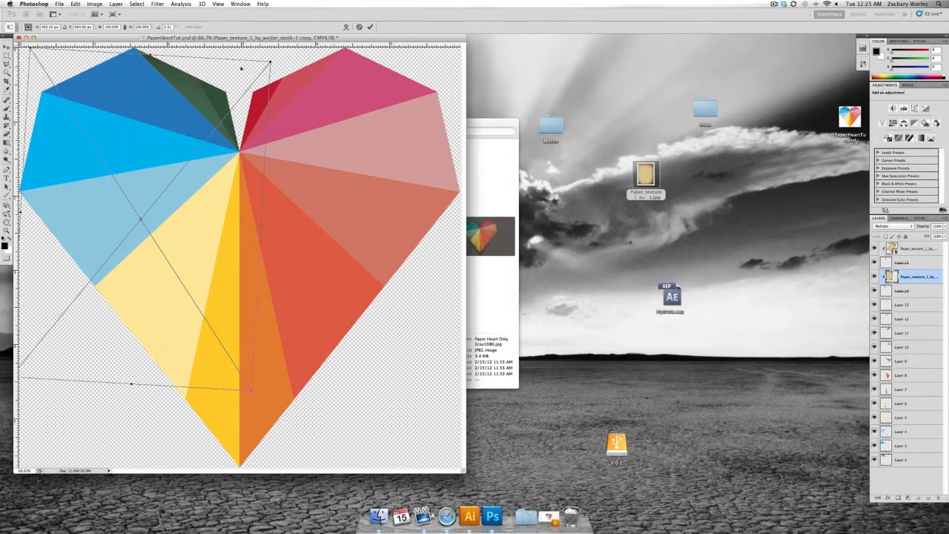
drag(276, 58, 308, 130)
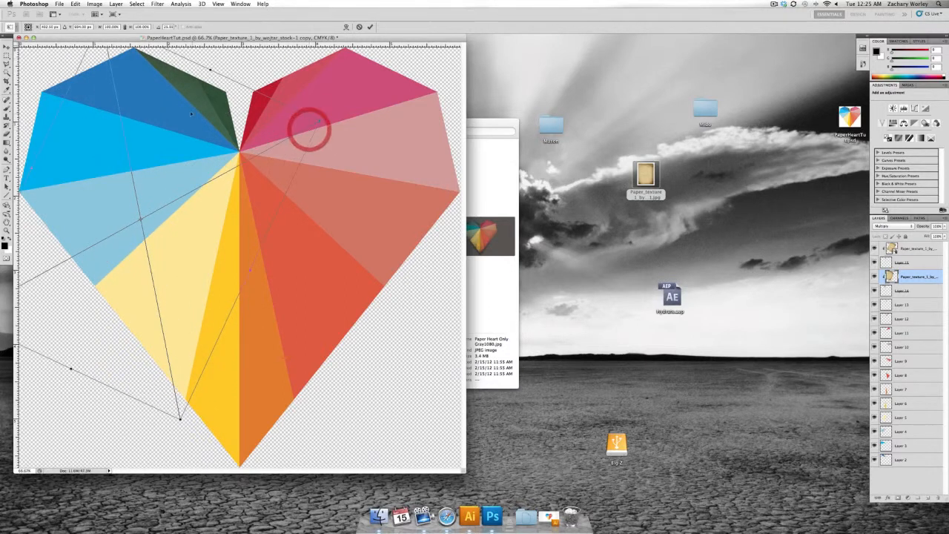
drag(182, 107, 202, 114)
drag(332, 130, 345, 279)
drag(127, 3, 200, 104)
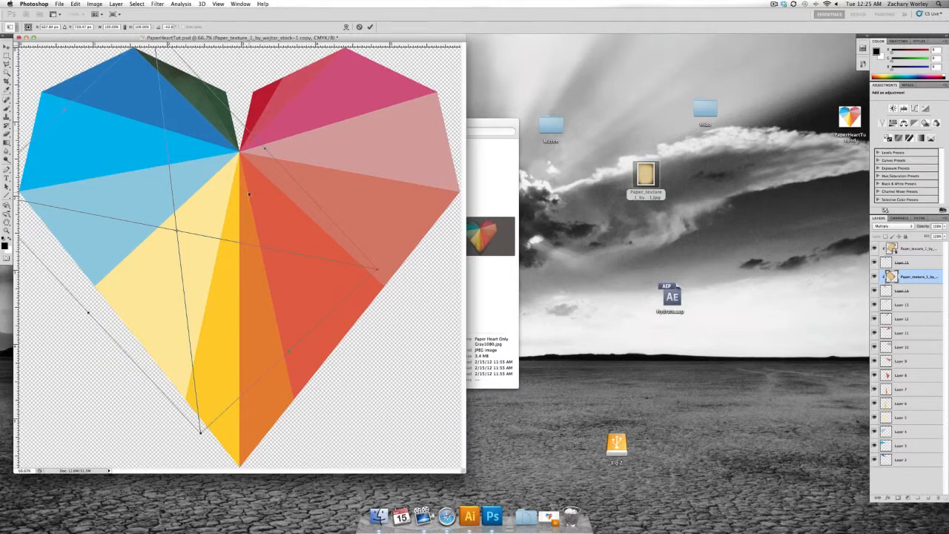
key(Return)
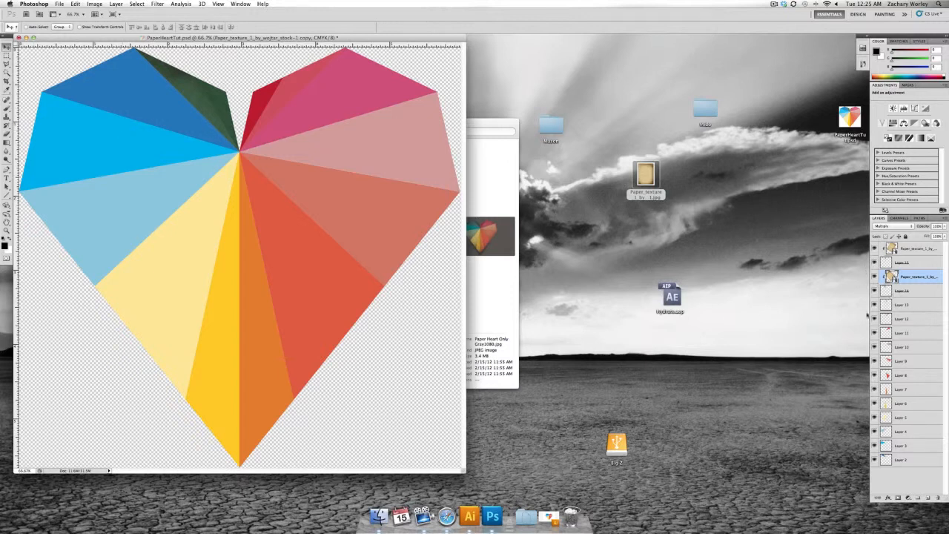
Duplicate the paper texture layer, clip the copy to Layer 13 and move it over the dark red facet
key(super+j)
drag(908, 280, 906, 306)
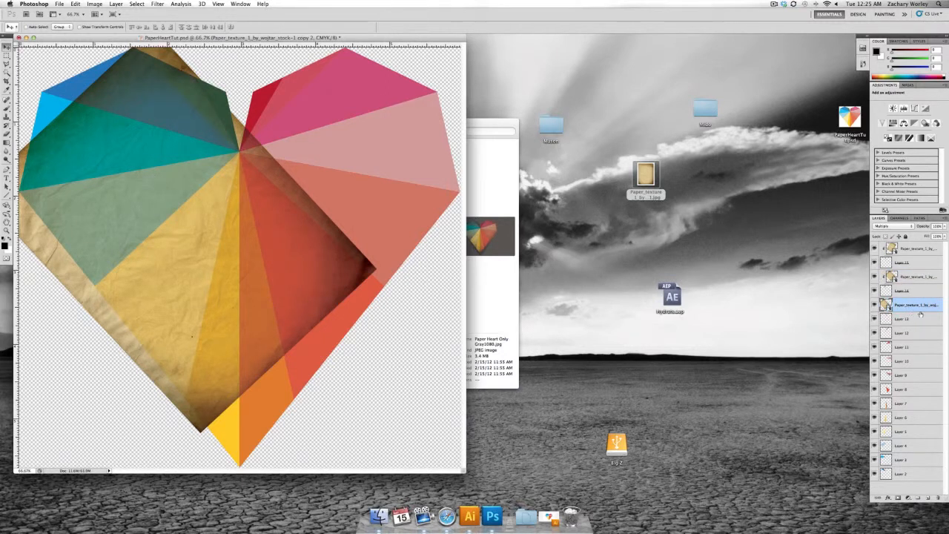
alt+click(920, 311)
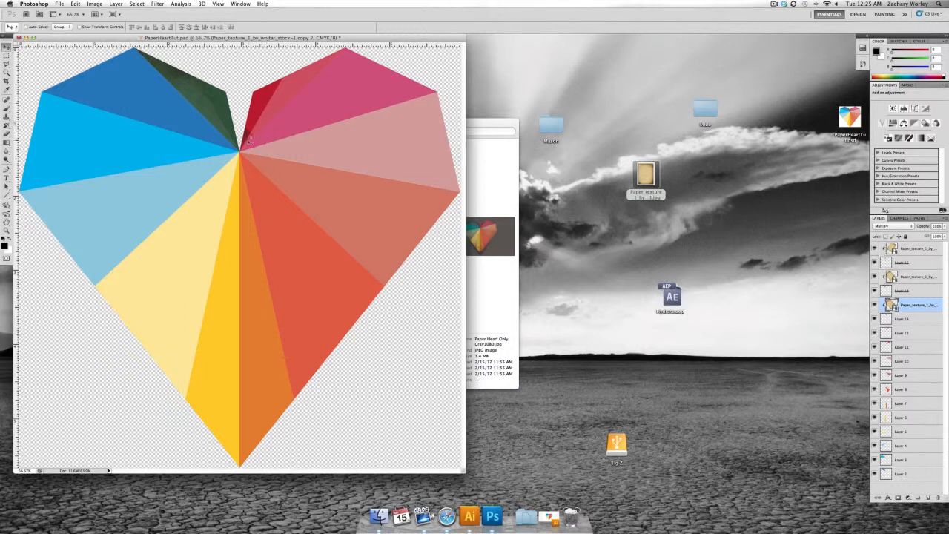
click(335, 161)
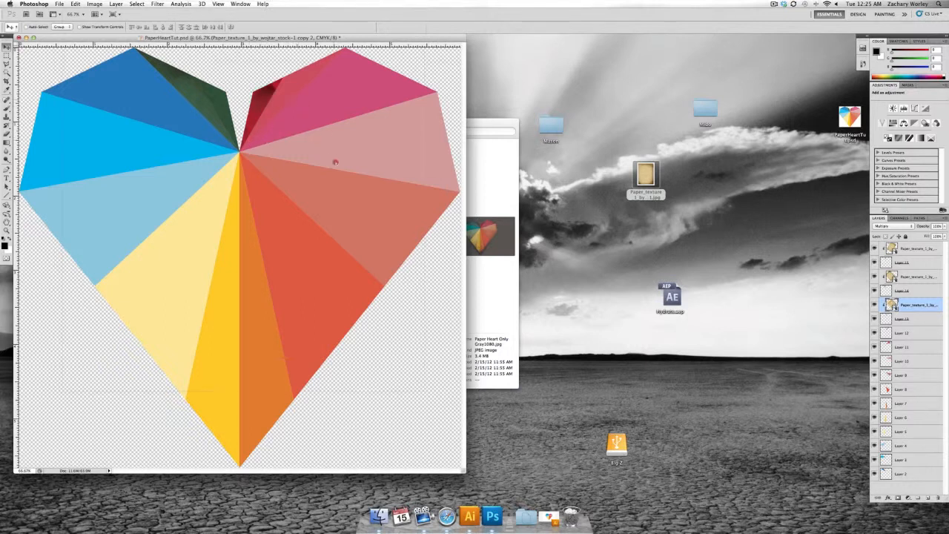
drag(336, 161, 368, 153)
click(368, 153)
Rotate the Layer 13 texture copy and shift it until its dark edge shades the outer part of the dark red facet
key(super+t)
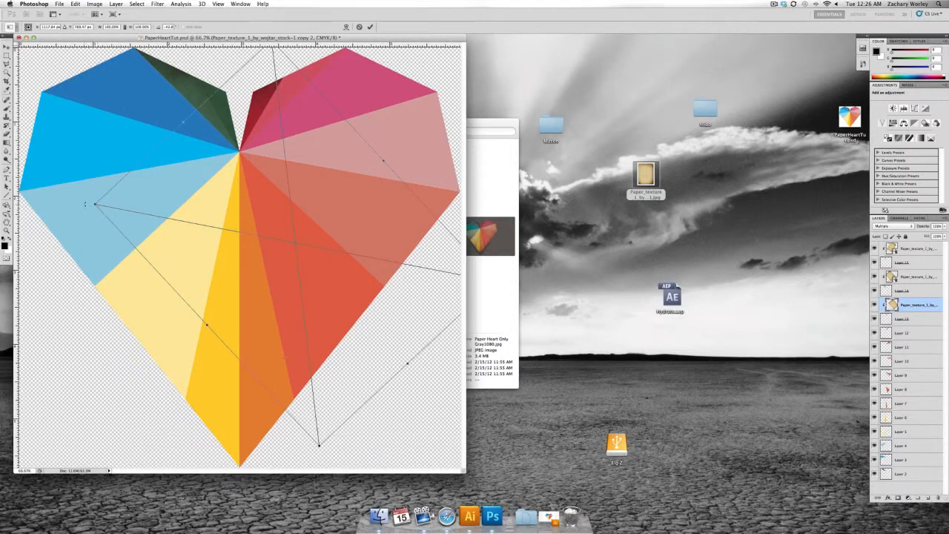
drag(151, 31, 168, 31)
drag(74, 222, 82, 486)
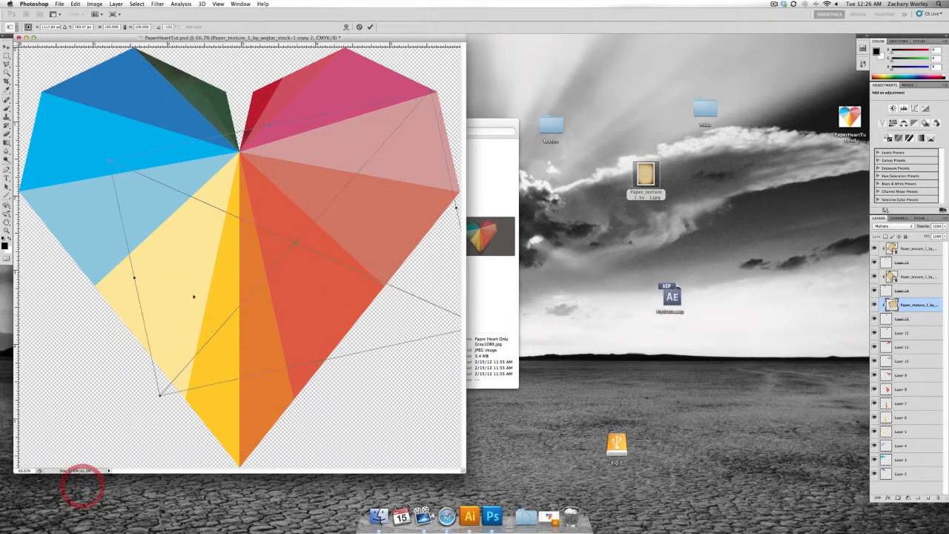
drag(305, 194, 203, 175)
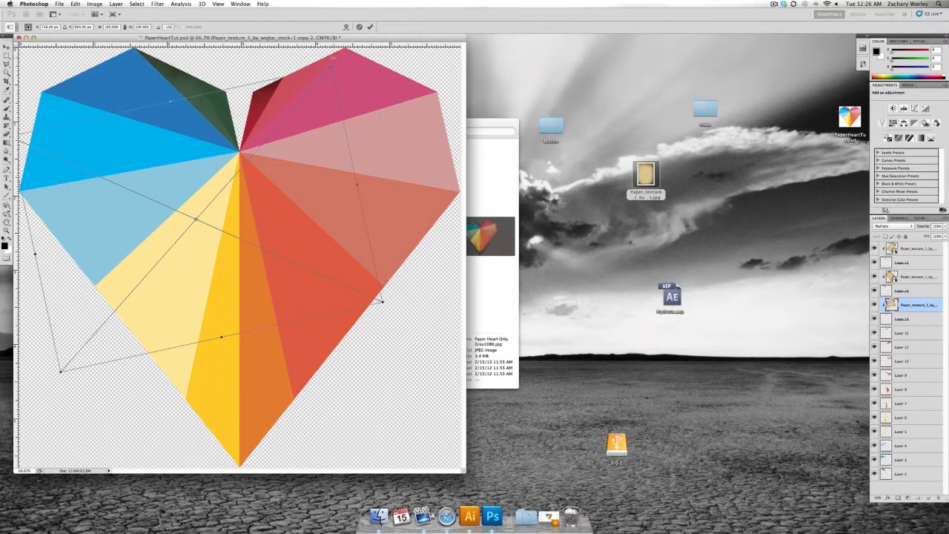
drag(333, 63, 320, 52)
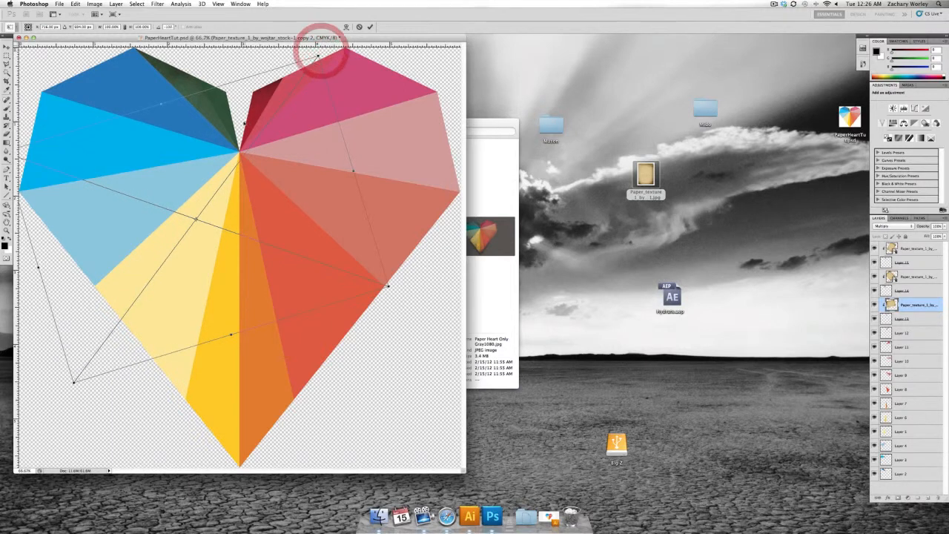
drag(240, 132, 237, 129)
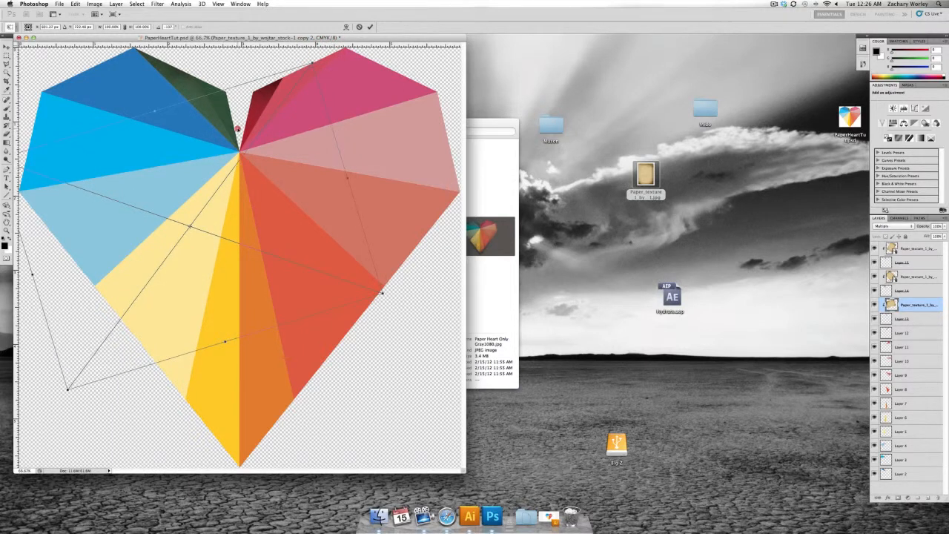
key(Return)
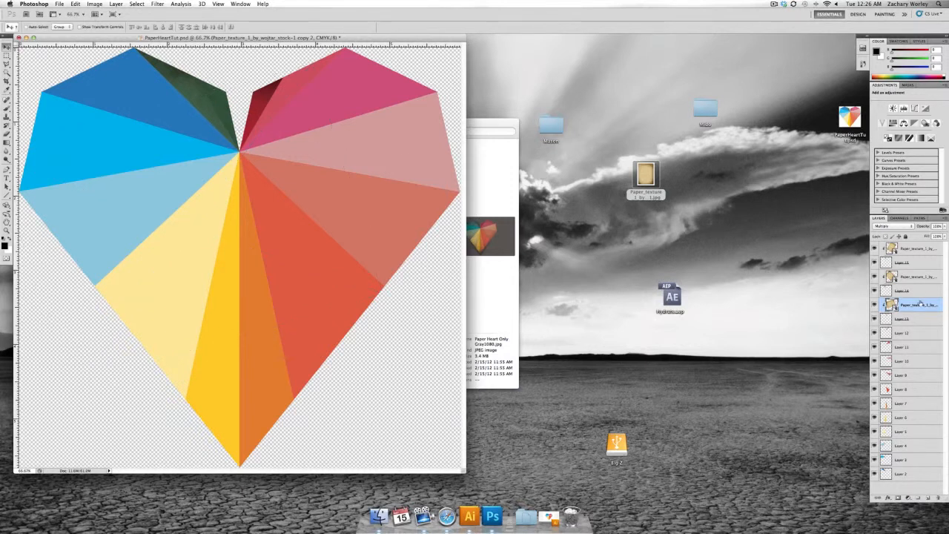
Duplicate the paper texture again, clip the copy to Layer 12 and move it toward the narrow red facet
key(ctrl+j)
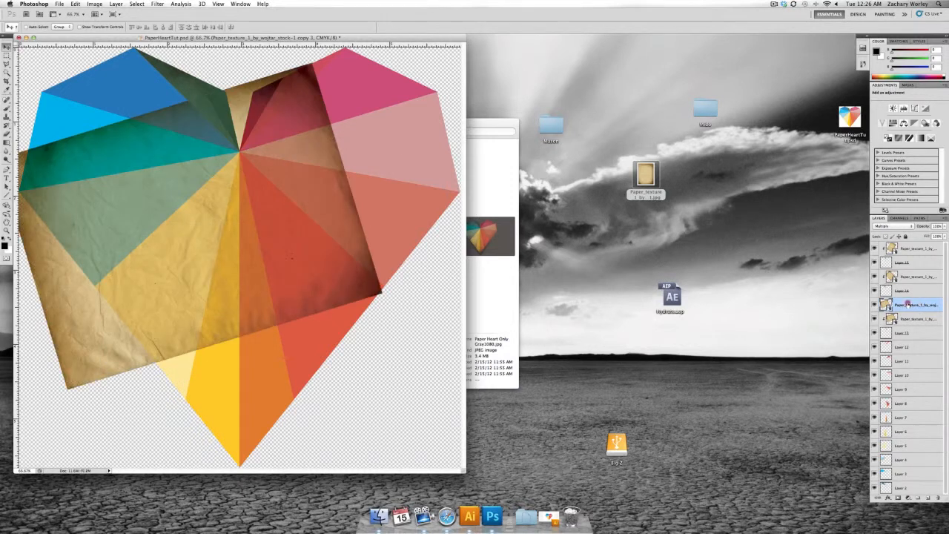
drag(907, 304, 914, 334)
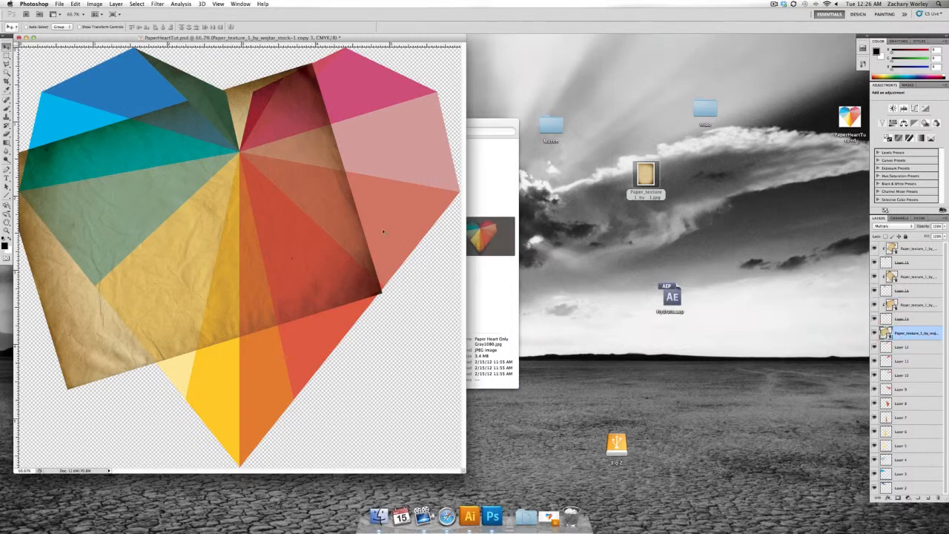
alt+click(909, 340)
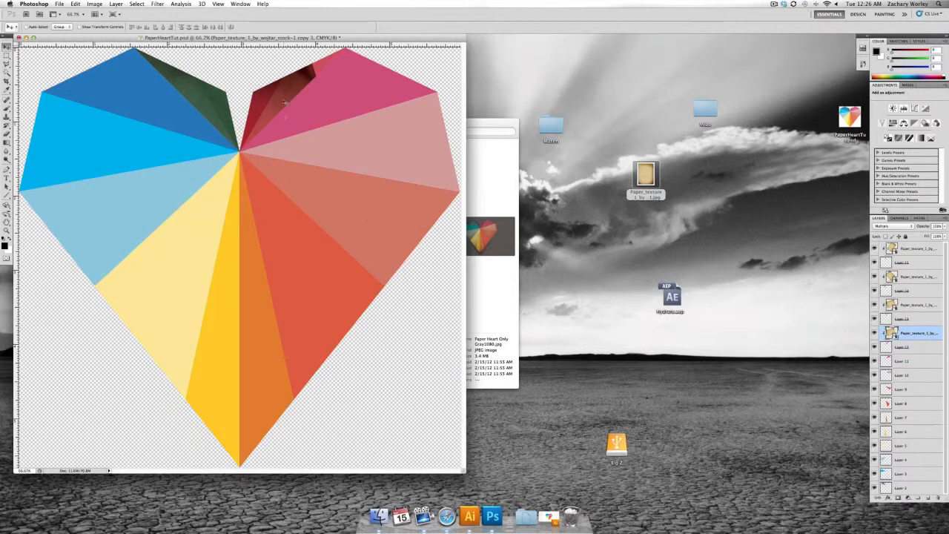
drag(292, 102, 309, 102)
Rotate and reposition the Layer 12 texture copy over the narrow red facet, with the whole heart in view at 50% zoom
key(super+t)
drag(338, 60, 317, 38)
drag(289, 99, 317, 92)
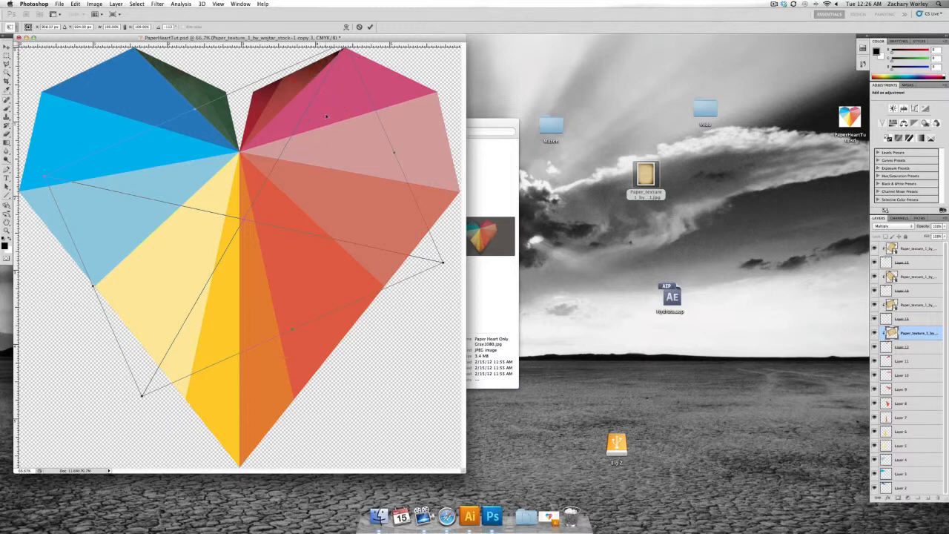
key(super+minus)
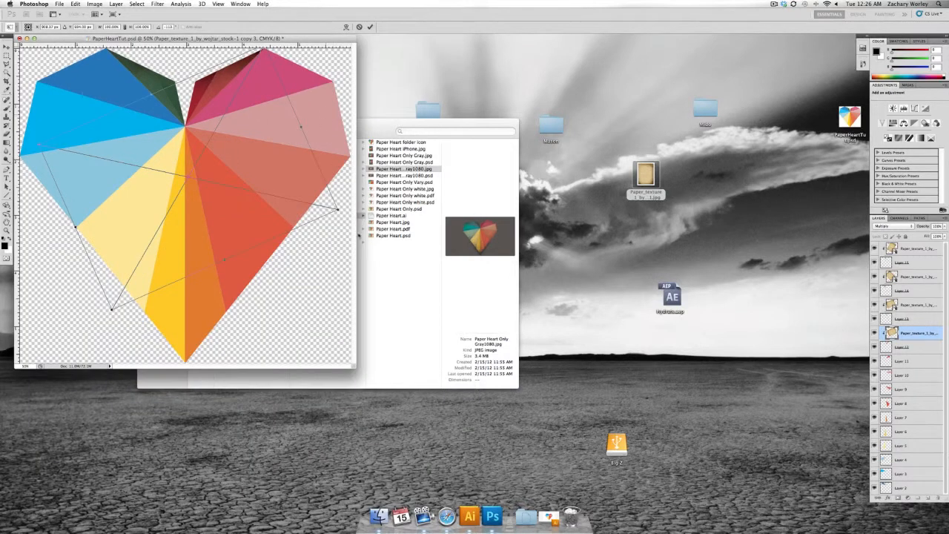
drag(354, 366, 421, 424)
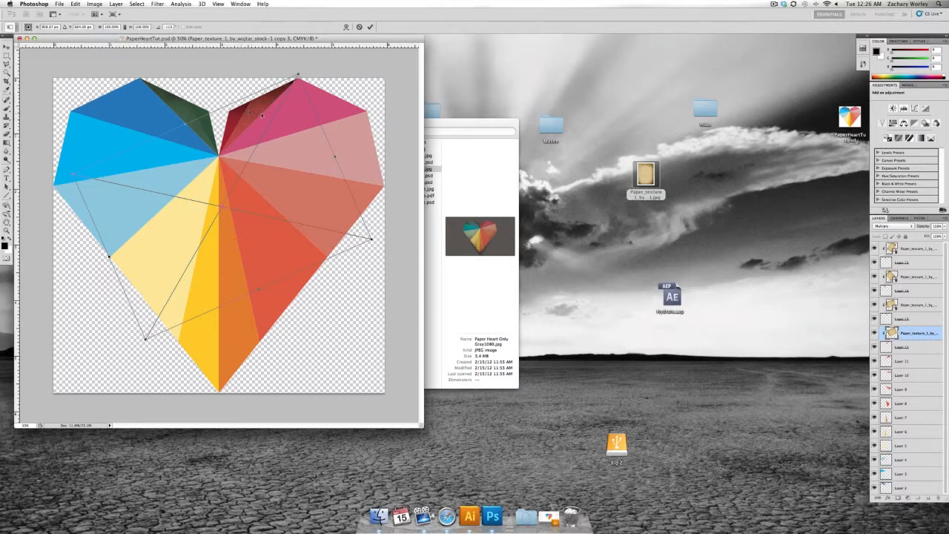
key(Return)
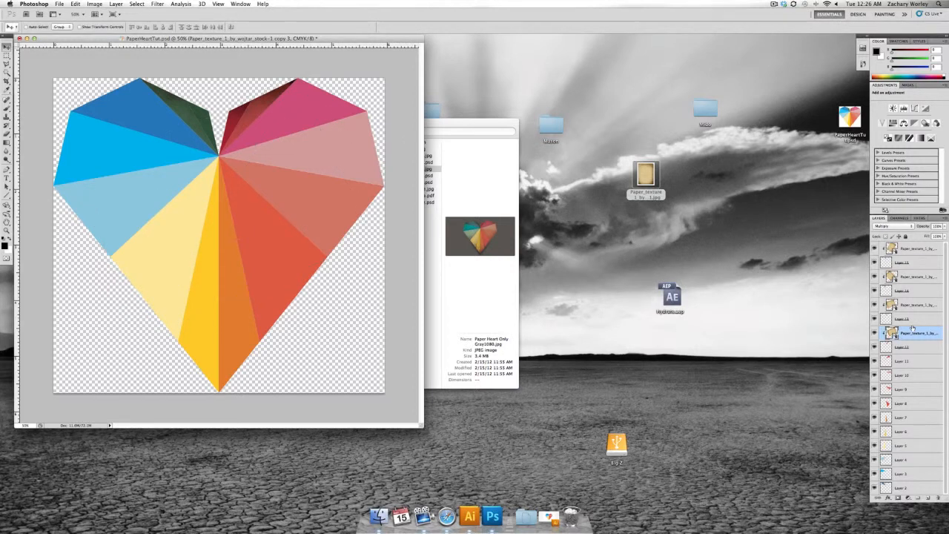
Duplicate the paper texture, clip the copy to Layer 11 and move it over the large pink facet
key(super+j)
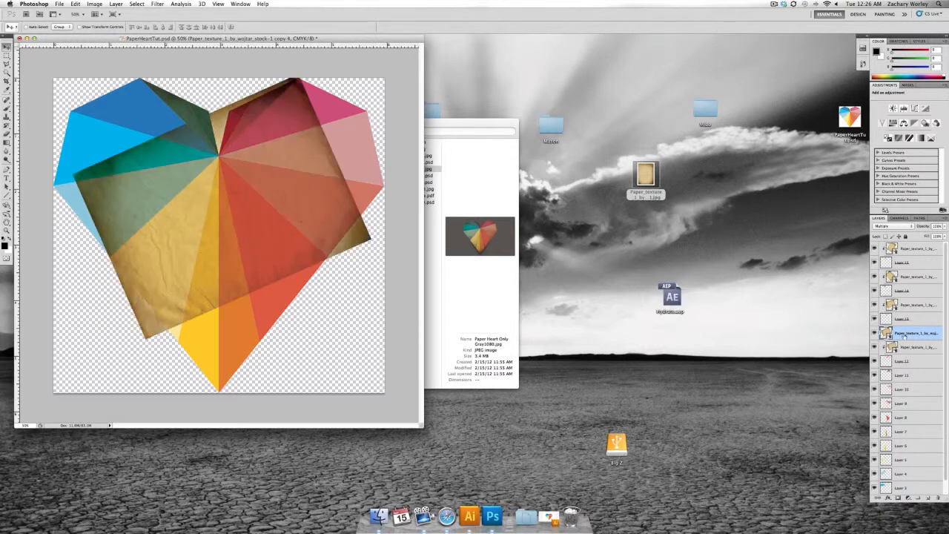
drag(904, 334, 903, 367)
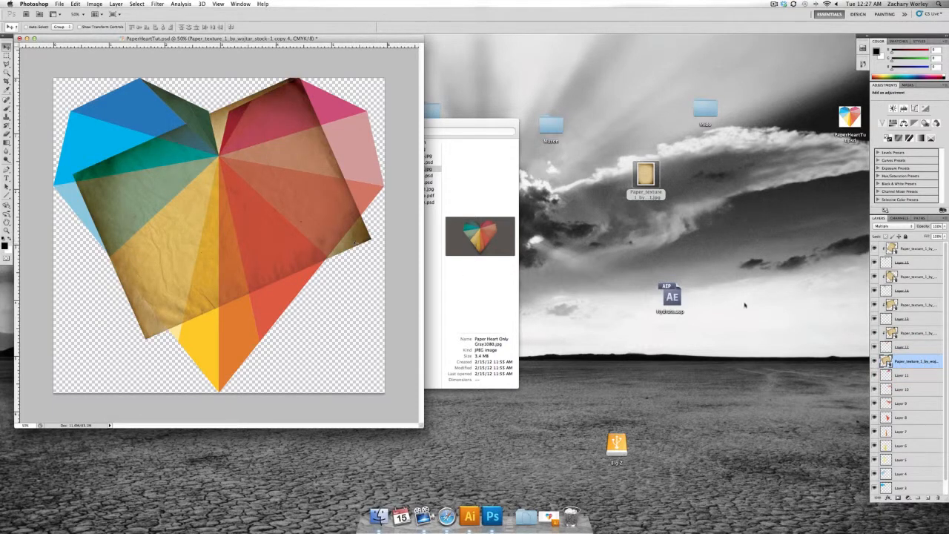
alt+click(909, 367)
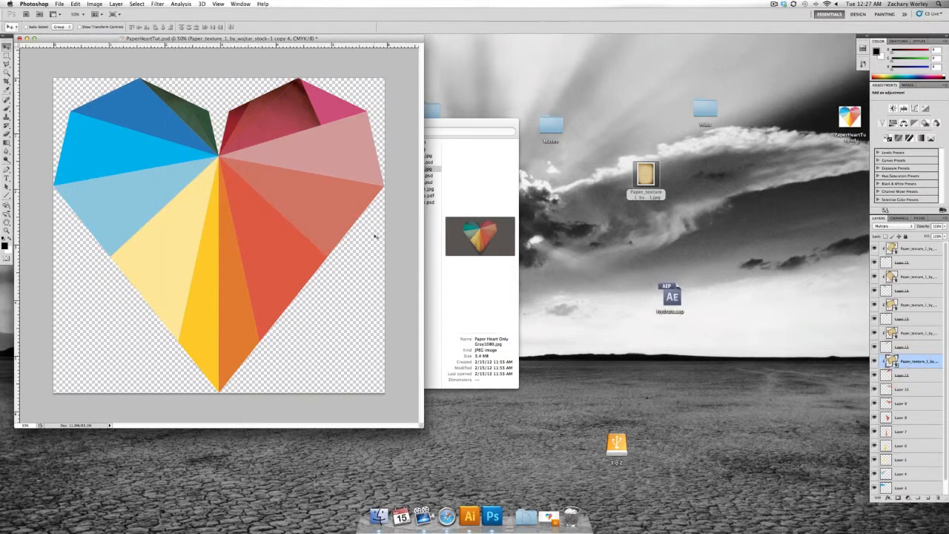
drag(275, 123, 304, 113)
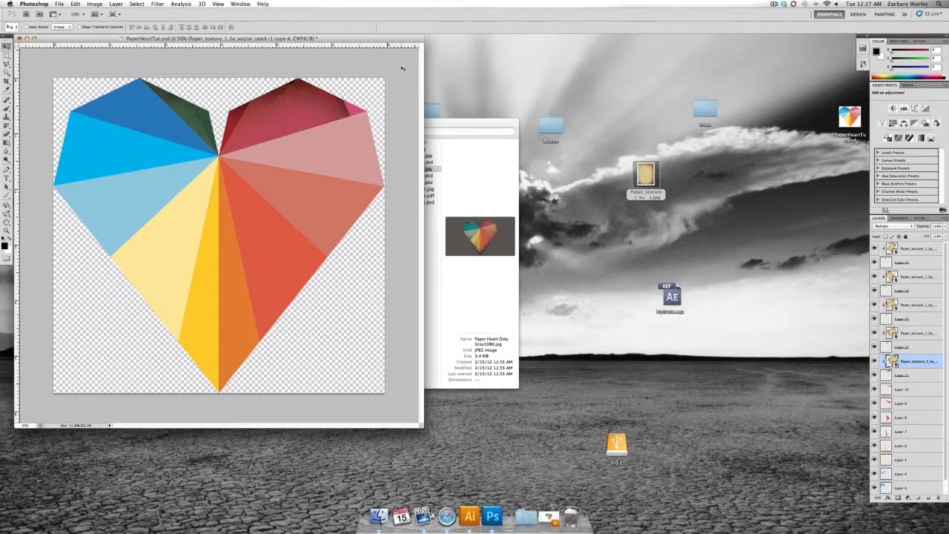
Rotate the Layer 11 texture copy so it covers the pink facet with shading along the outer edge
key(super+t)
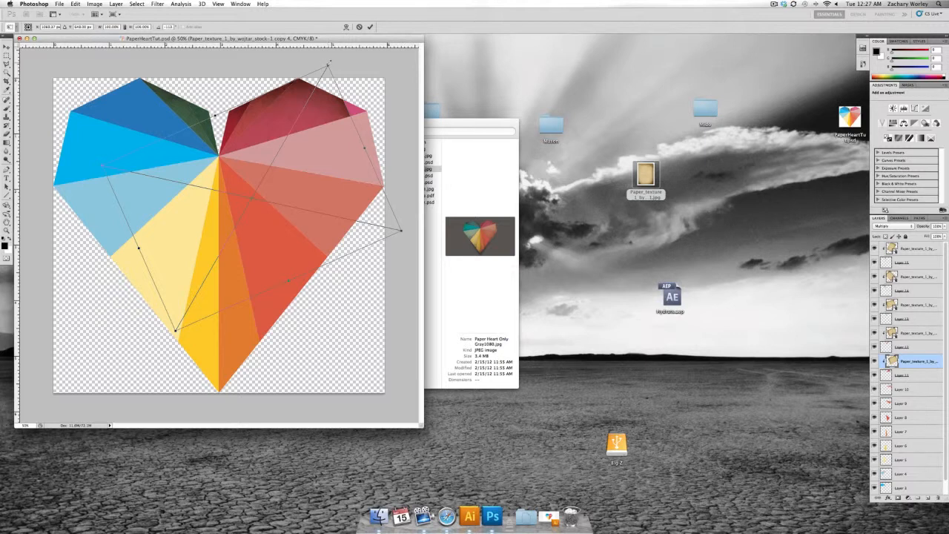
drag(329, 62, 226, 24)
key(Return)
Clip transformed copies of the paper texture to Layers 10 through 6, shading the outer edges of the facets from light pink to golden yellow
key(super+t)
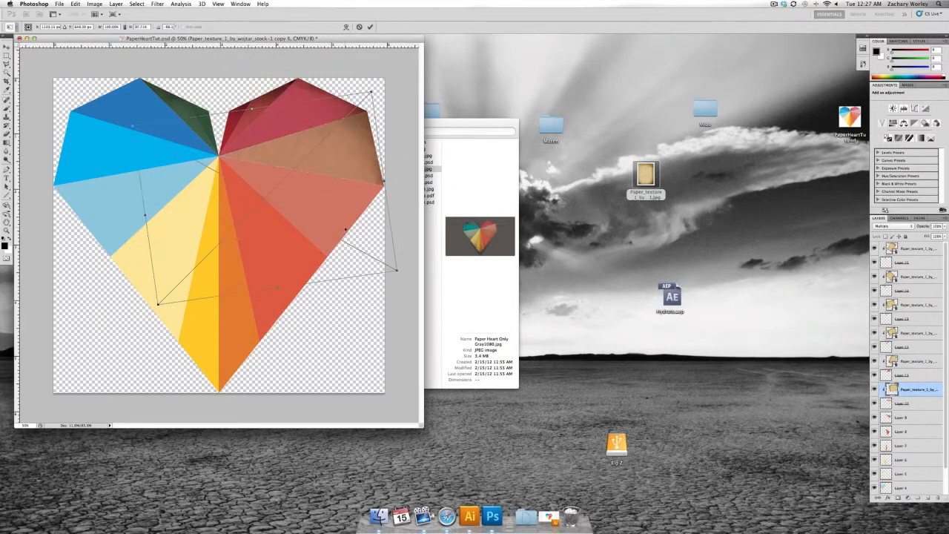
key(Return)
key(super+t)
key(Return)
key(super+t)
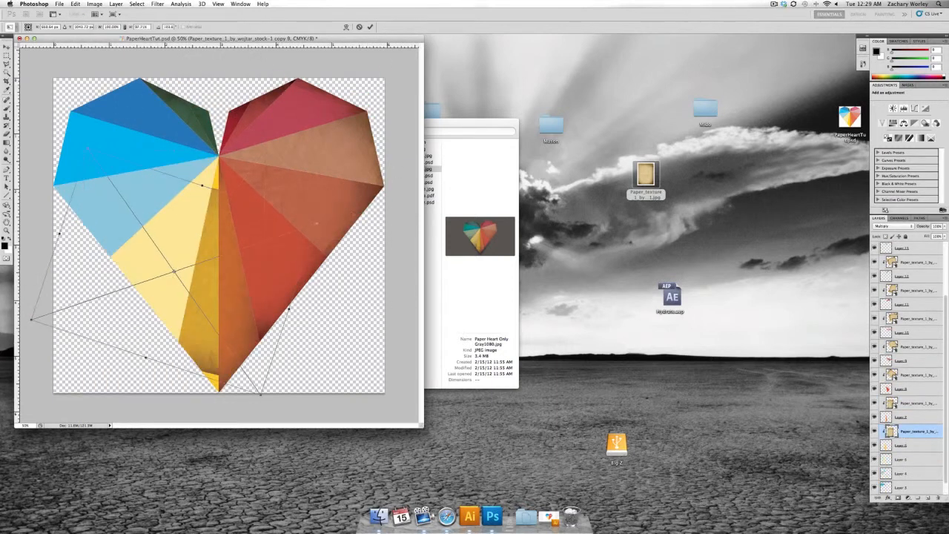
key(Return)
Clip transformed copies of the paper texture to Layers 5 through 2, covering the pale yellow, light blue, cyan and blue facets
key(super+t)
key(Return)
alt+click(910, 465)
key(super+t)
key(Return)
key(super+t)
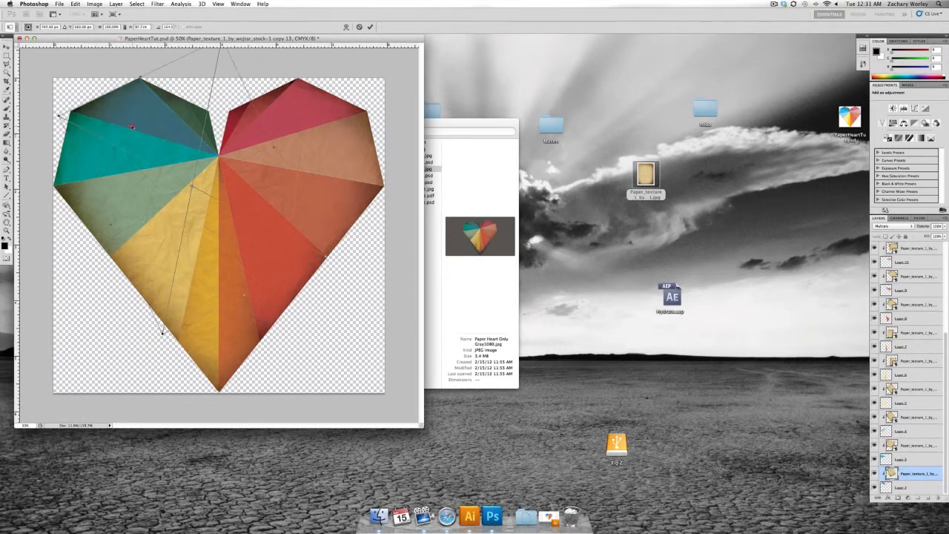
key(Return)
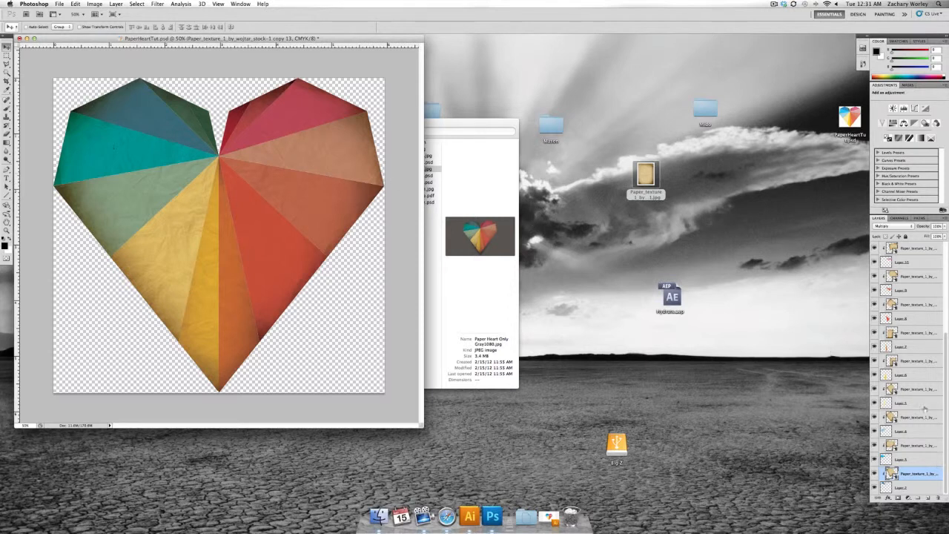
Create a new empty layer and place it below Layer 2 at the bottom of the layer stack
scroll(913, 314, up, 5)
scroll(913, 314, down, 5)
click(913, 489)
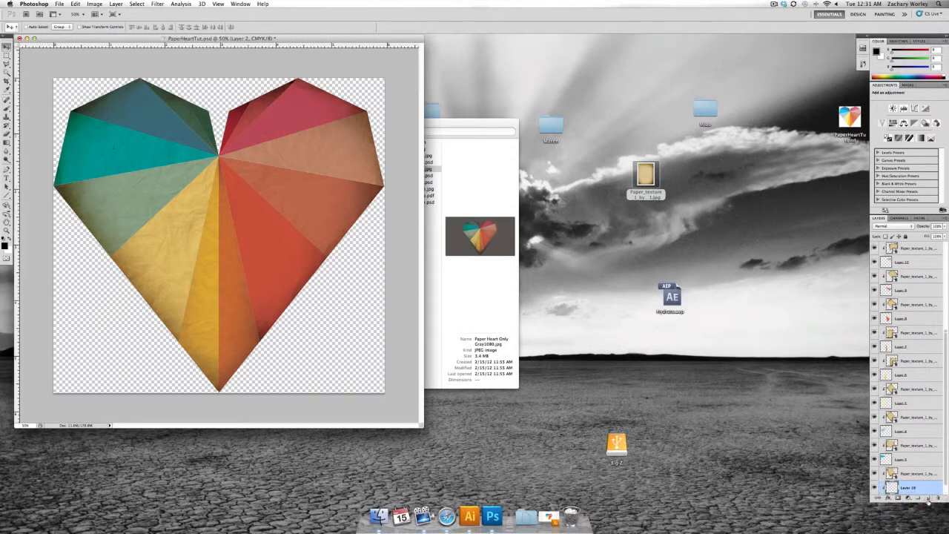
click(928, 498)
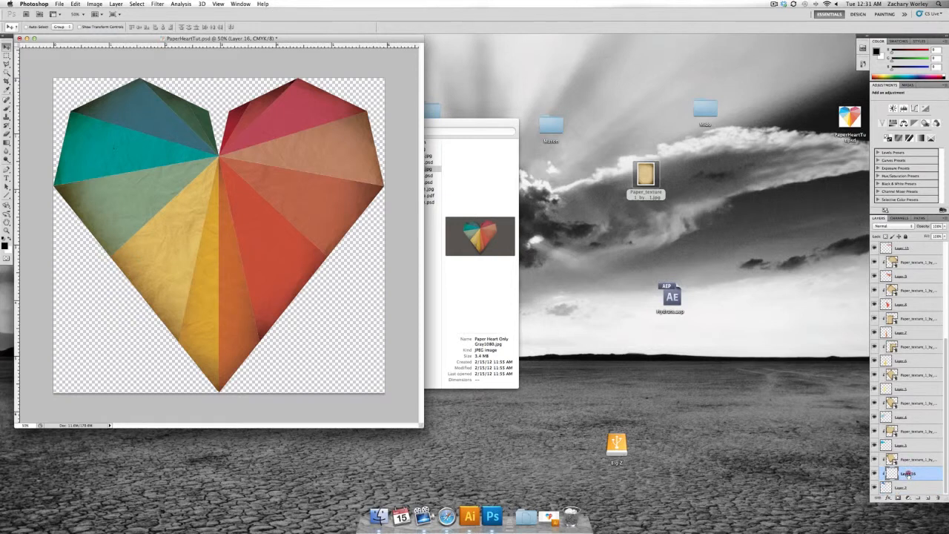
drag(908, 473, 901, 491)
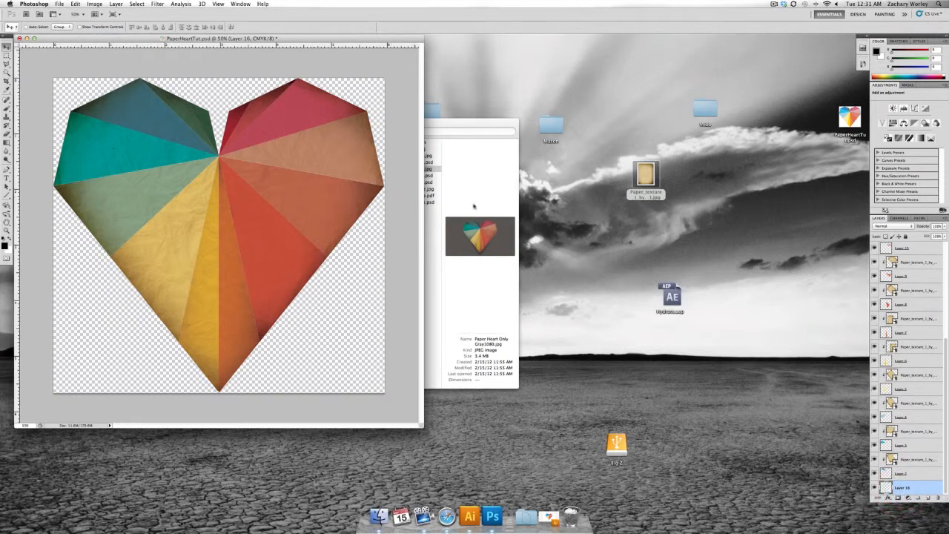
Switch to Finder and preview the reference image Paper Heart Only Gray1080.jpg
click(455, 172)
key(space)
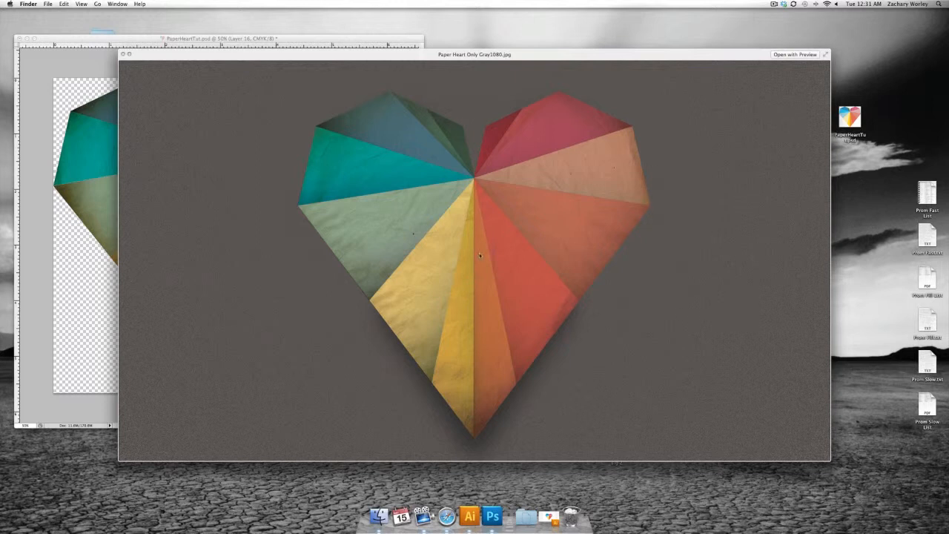
Preview the finished variants Paper Heart Only white.psd, Paper Heart iPhone.jpg and Paper Heart Only.psd, and close the folder window
key(space)
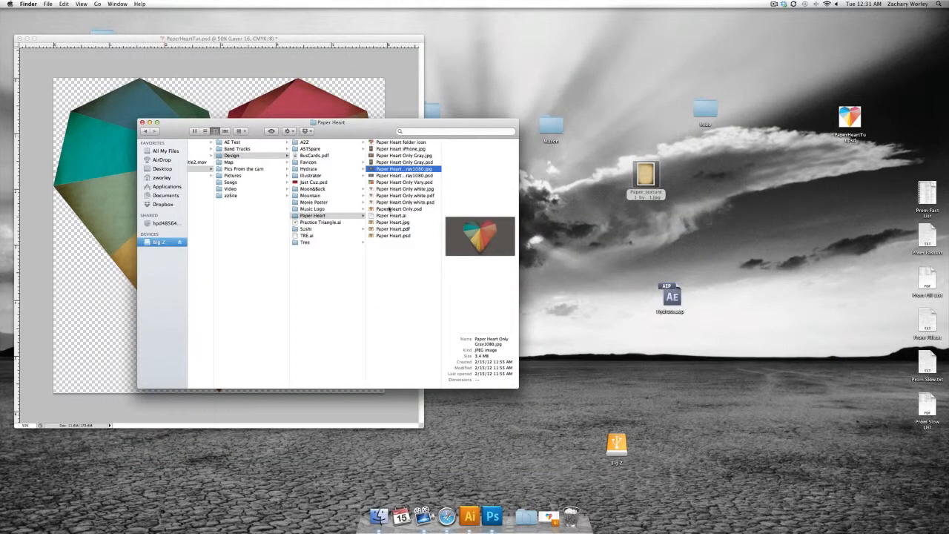
click(387, 202)
key(space)
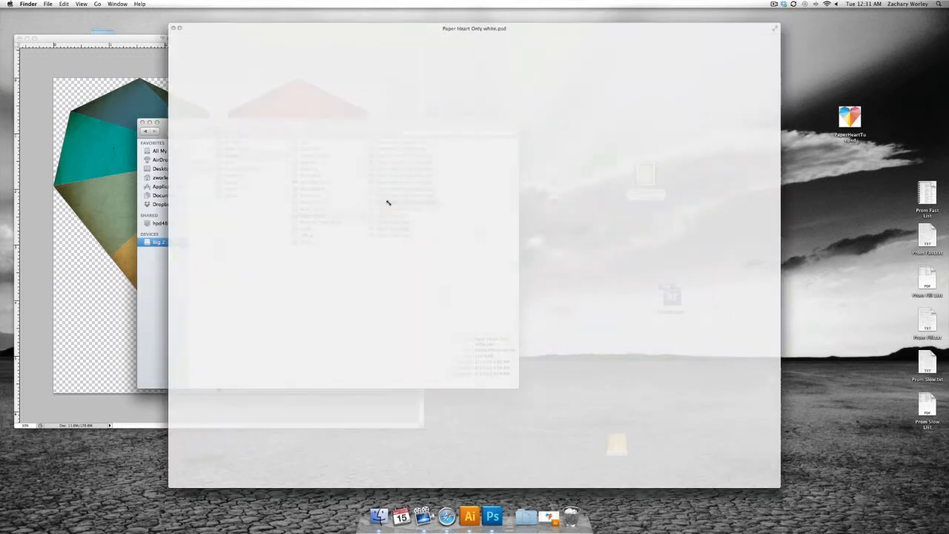
key(space)
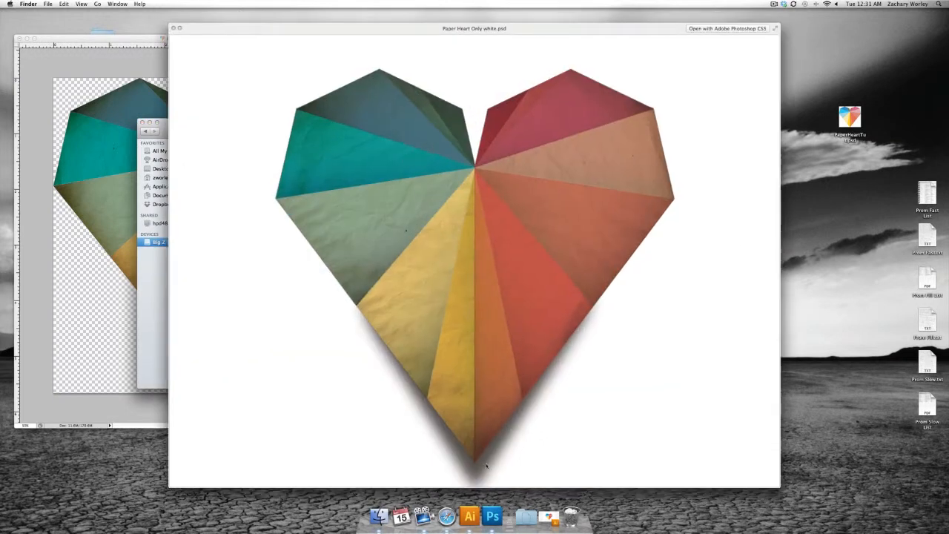
key(space)
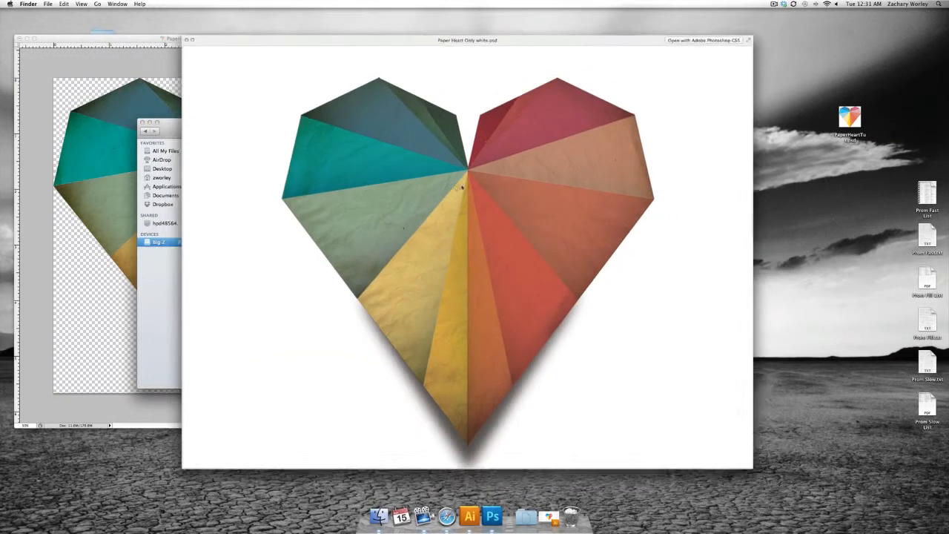
click(388, 148)
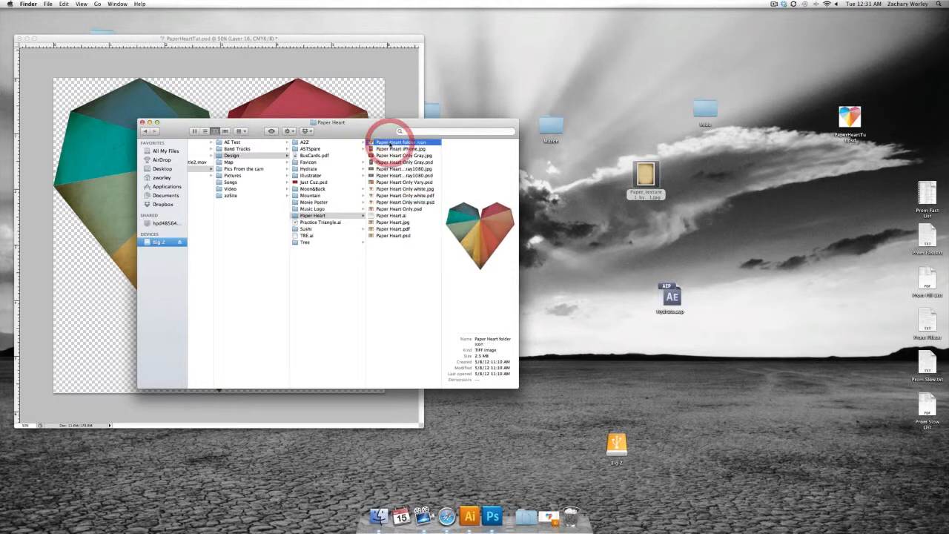
key(space)
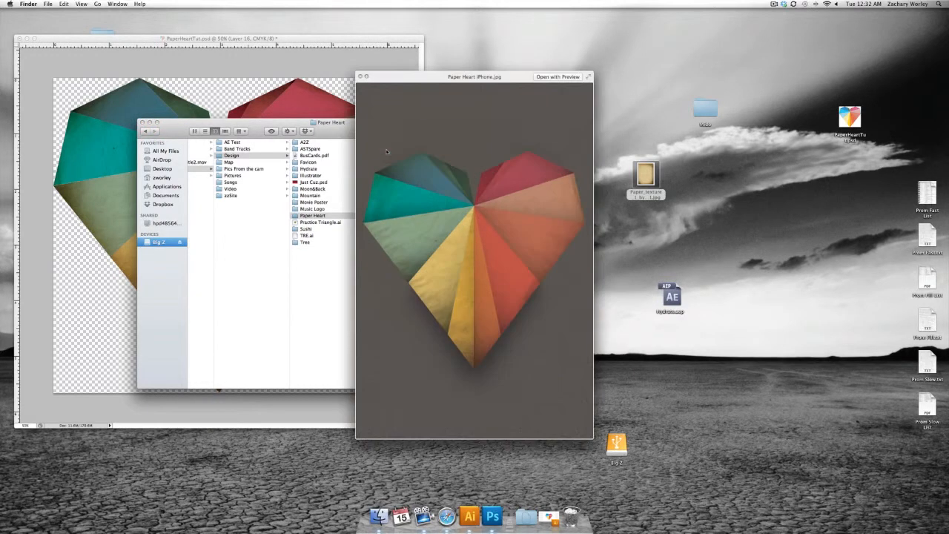
key(space)
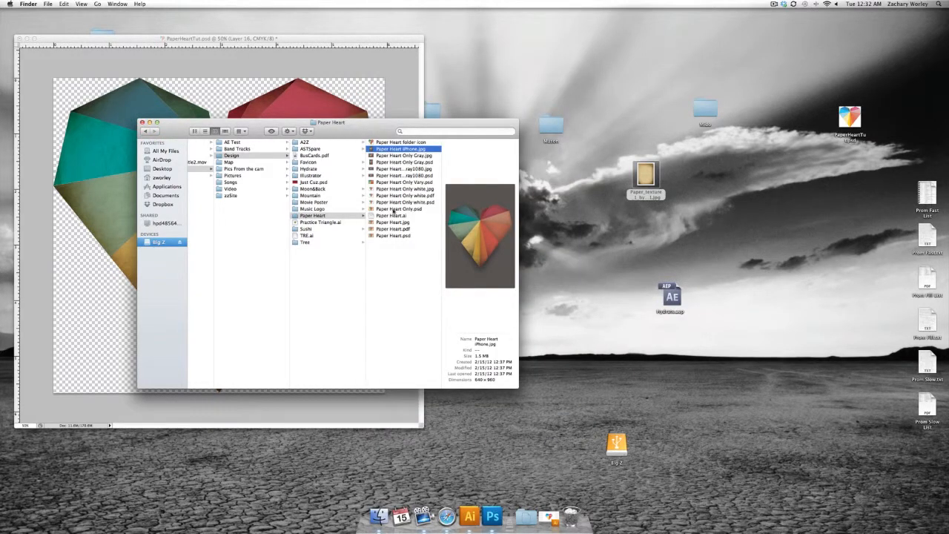
click(393, 209)
key(space)
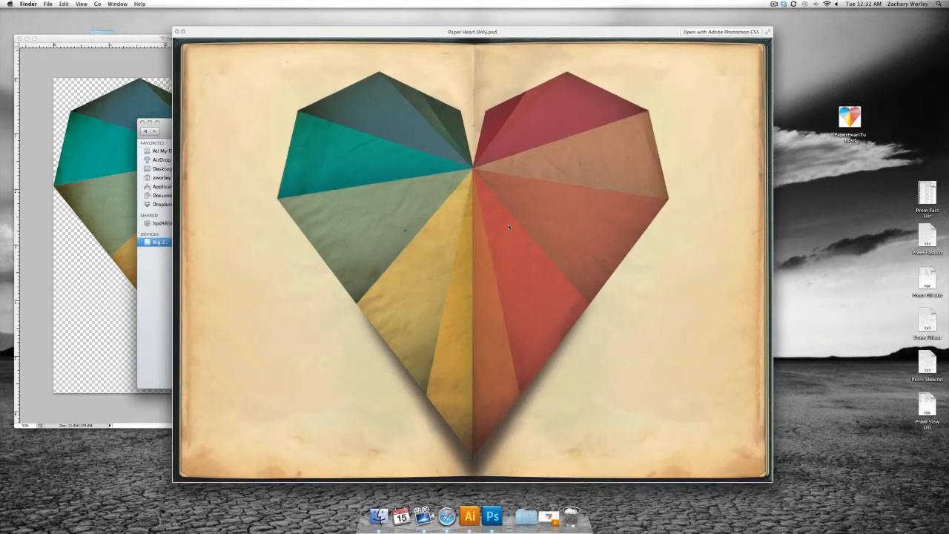
key(space)
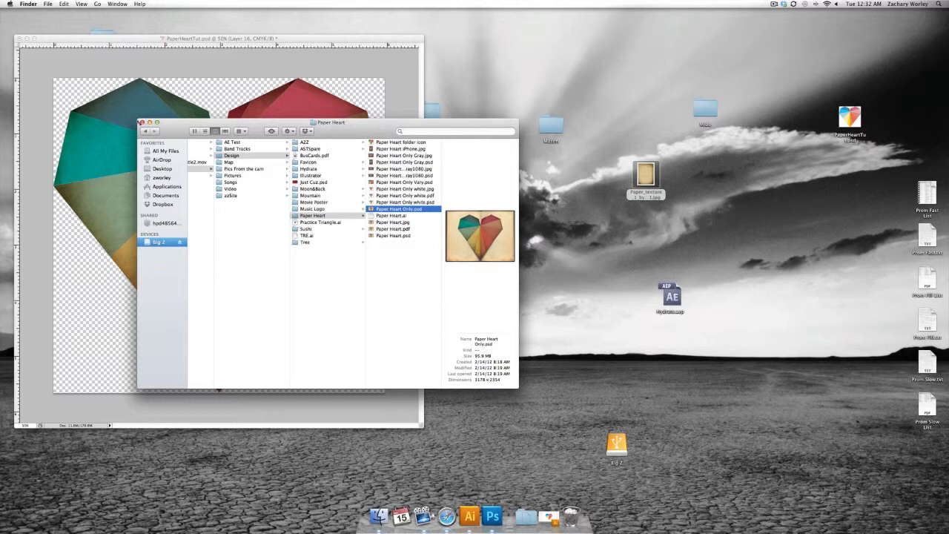
click(142, 121)
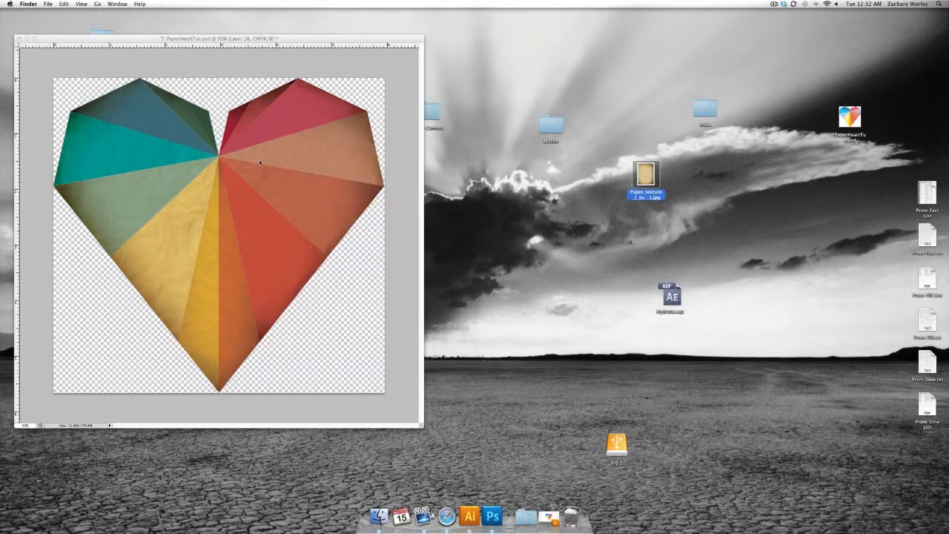
Switch back to Photoshop and toggle the visibility of Layers 5 and 6 to identify the yellow facet at the heart's bottom tip
click(289, 39)
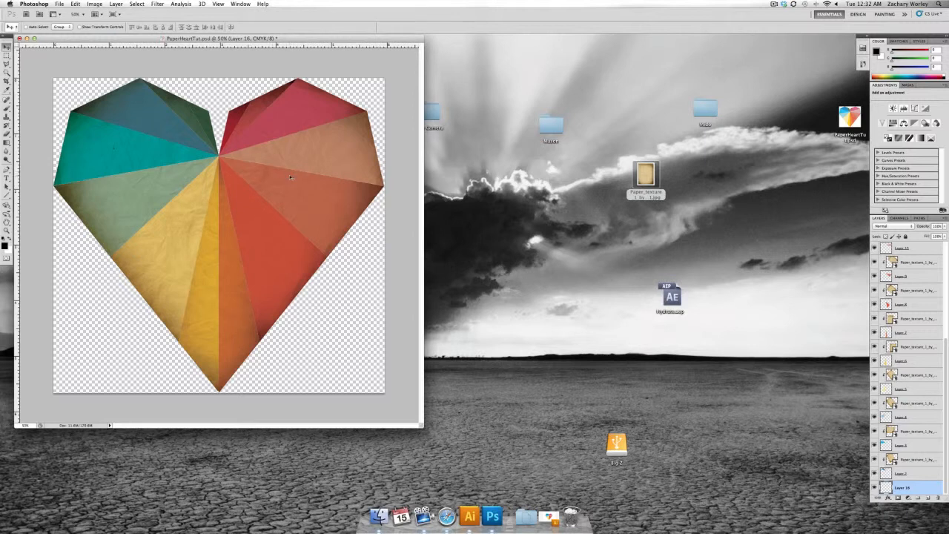
key(super+0)
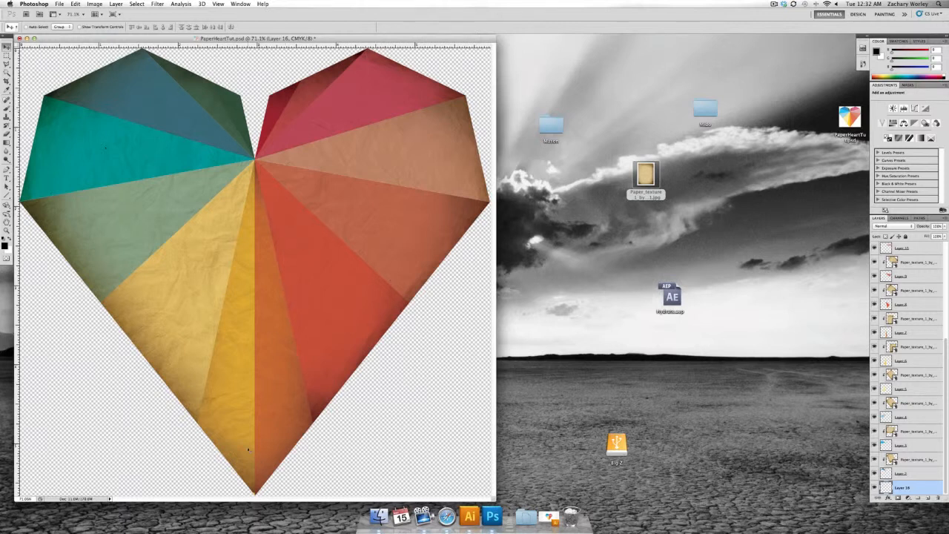
key(super+equal)
key(super+equal)
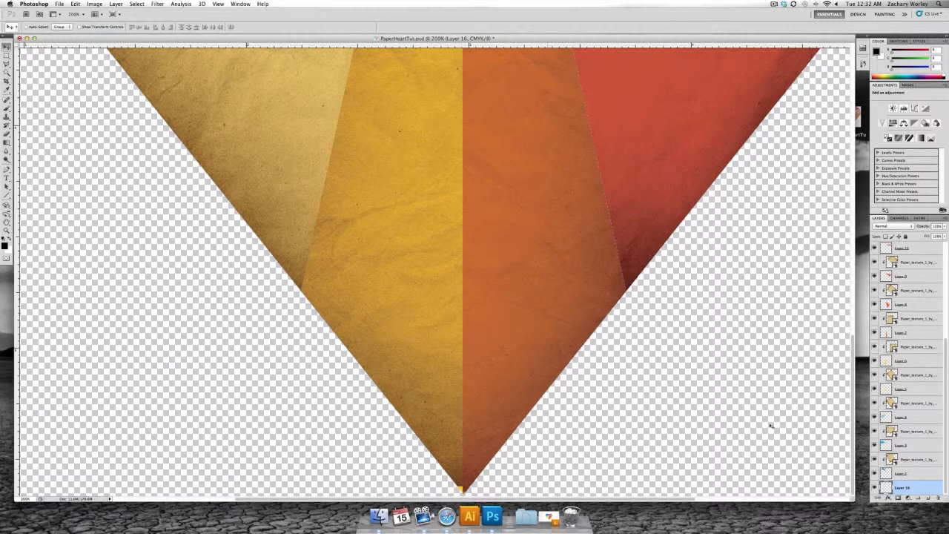
click(911, 390)
click(874, 389)
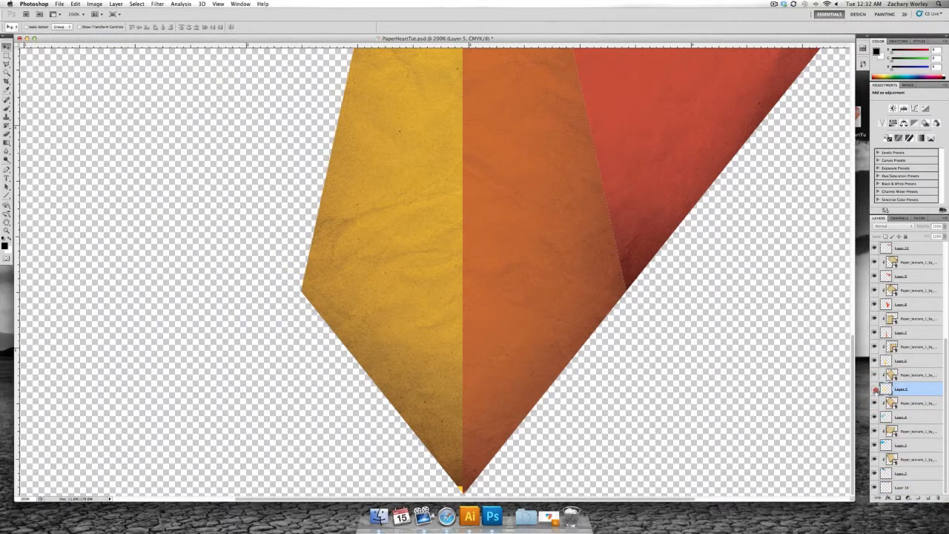
click(875, 390)
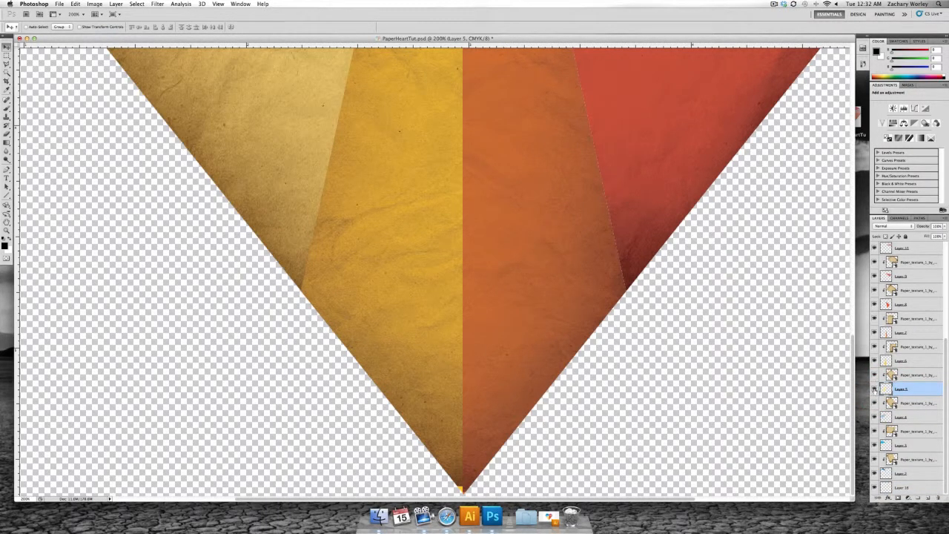
click(875, 389)
click(875, 389)
click(874, 361)
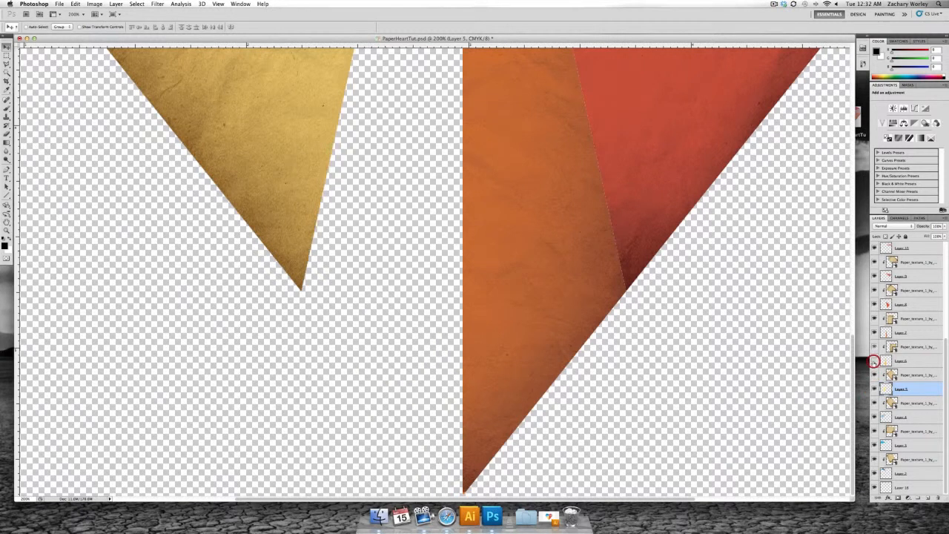
click(874, 361)
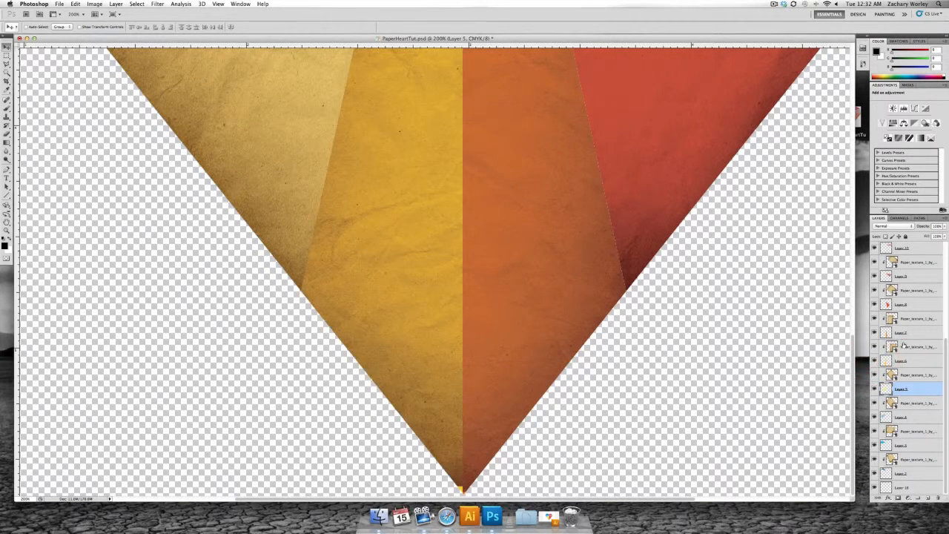
Shift the paper textures clipped to Layers 6 and 7 to cover the yellow and orange facets at the tip, and select Layer 7
click(904, 345)
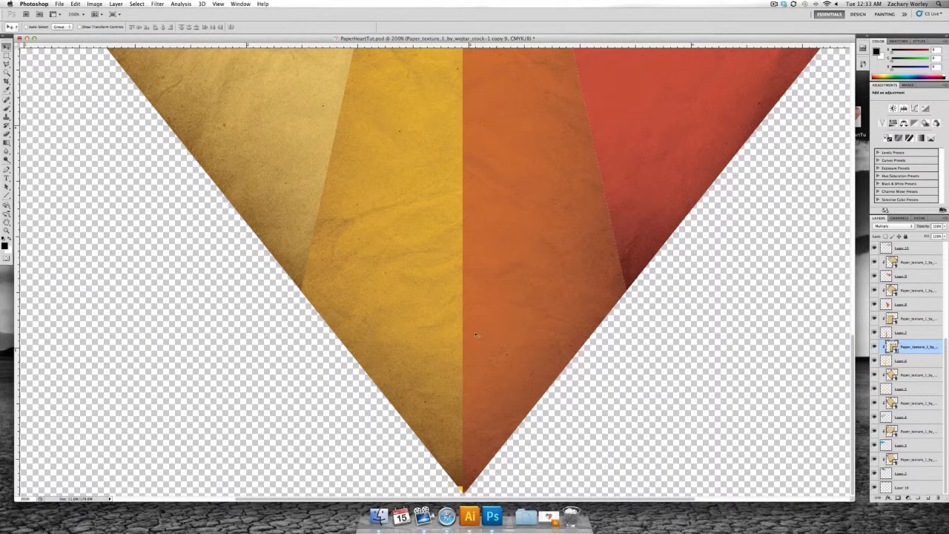
click(415, 335)
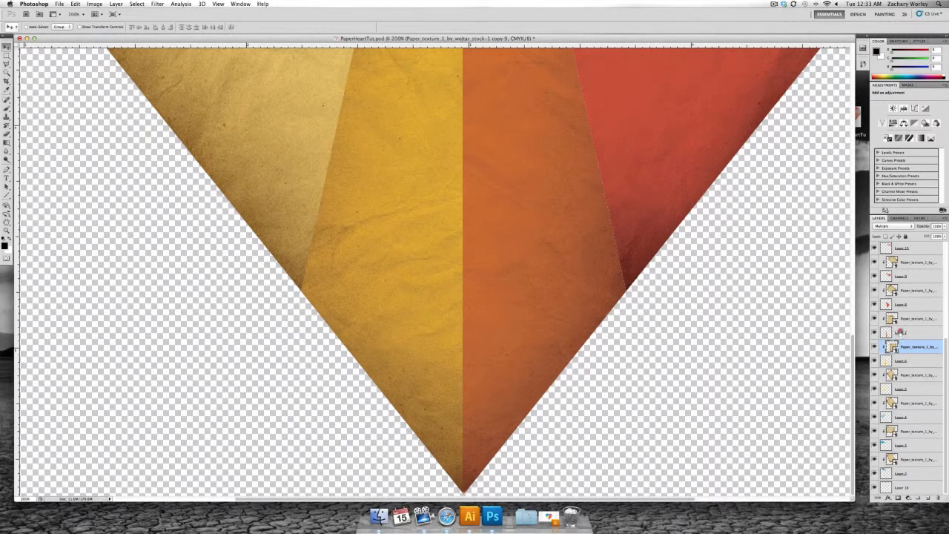
click(900, 318)
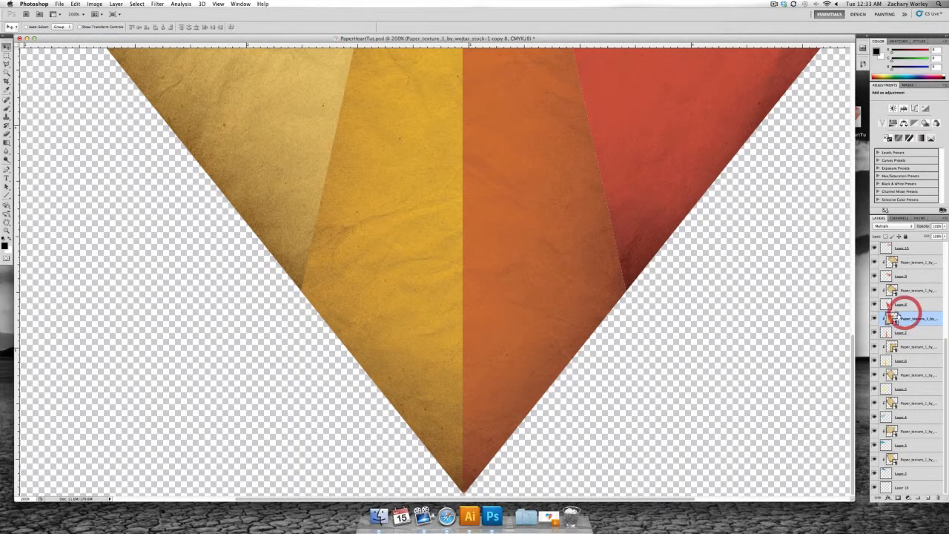
click(536, 280)
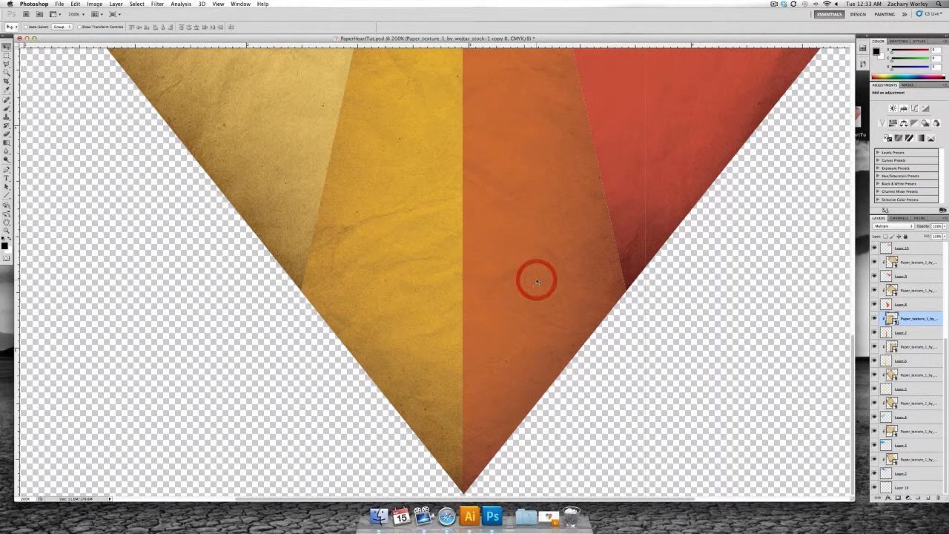
key(super+0)
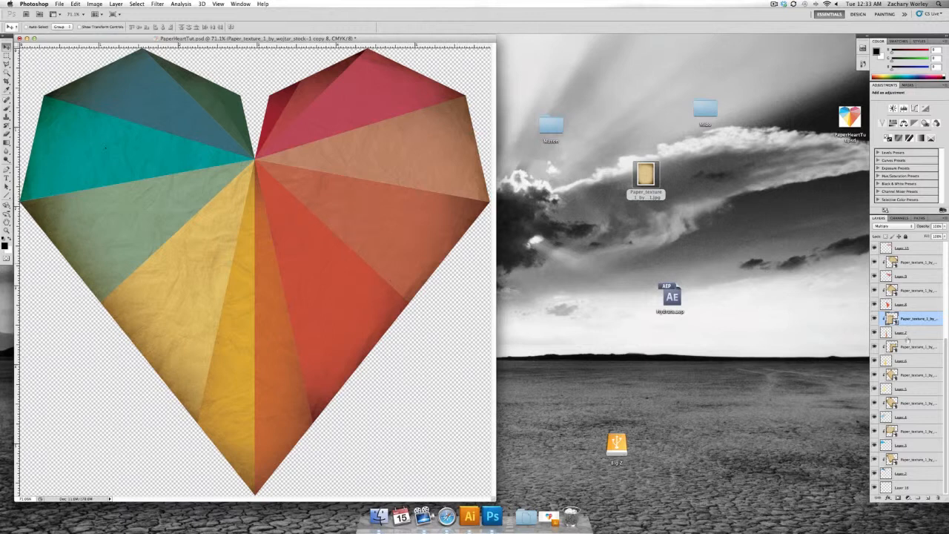
click(900, 333)
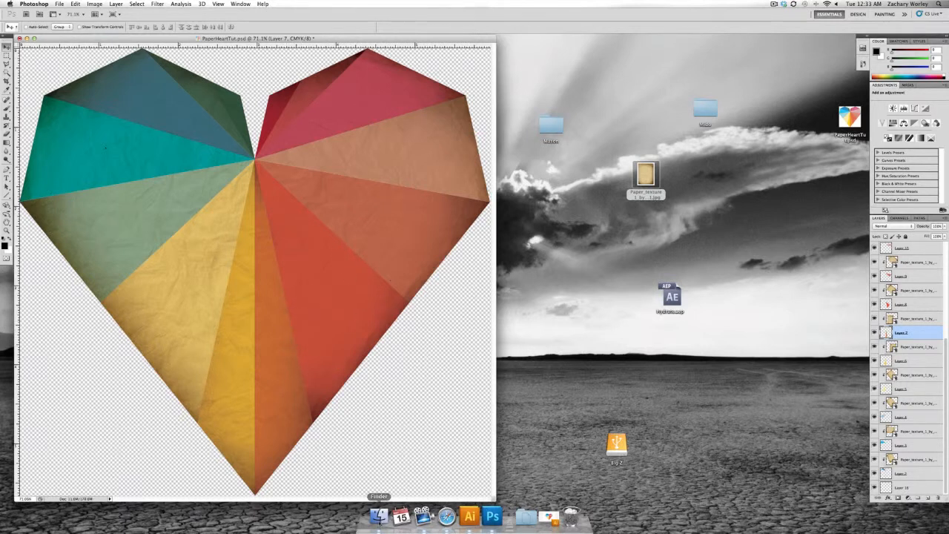
Switch to Finder, preview Paper Heart Only Gray1080.jpg from the Design > Paper Heart folder again, and return to the Photoshop document
click(379, 516)
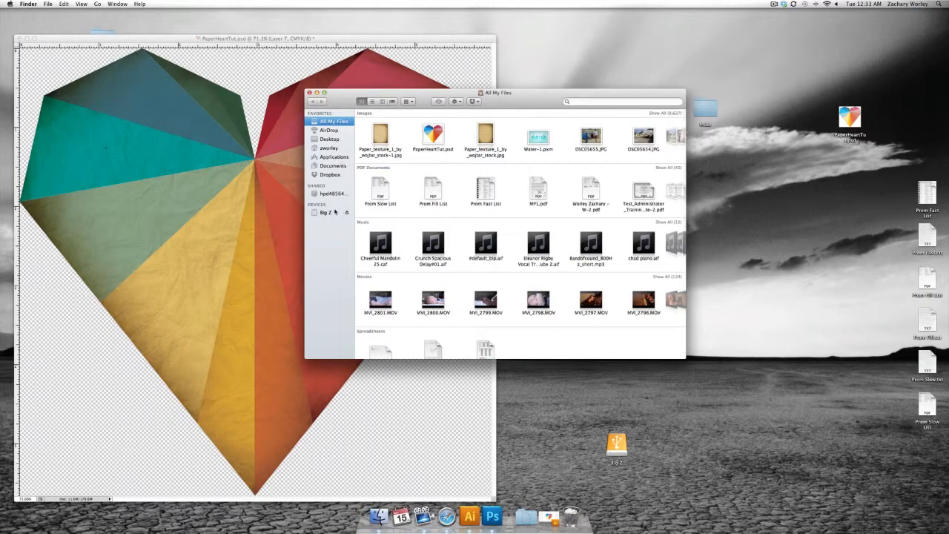
click(326, 212)
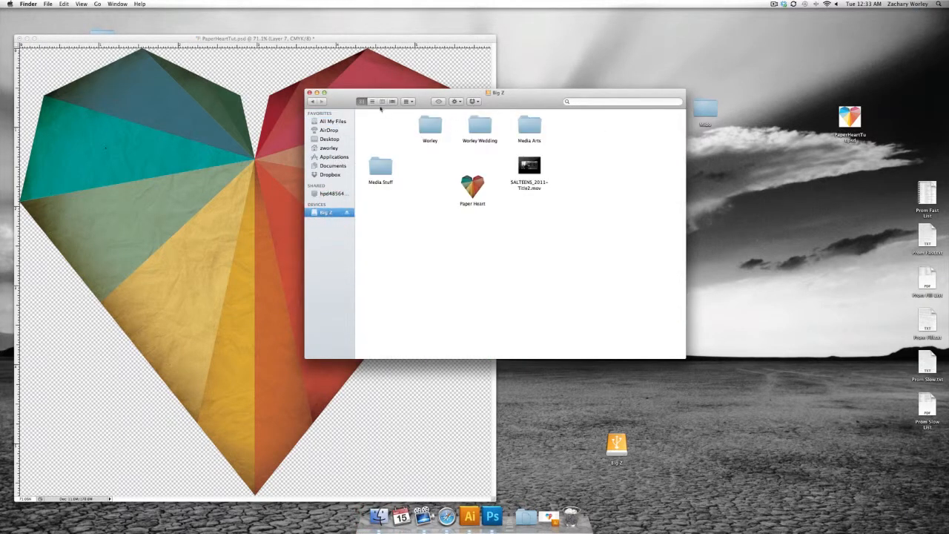
click(381, 101)
click(375, 139)
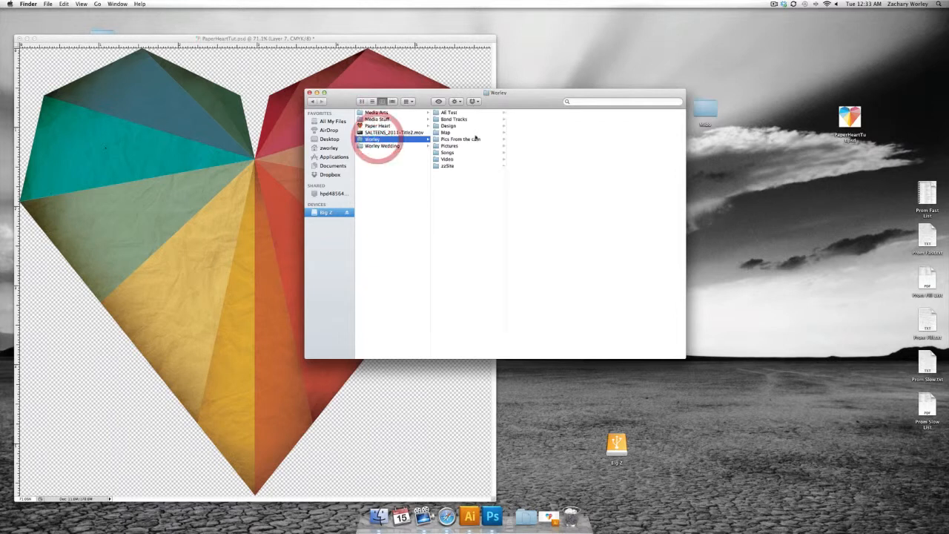
click(448, 126)
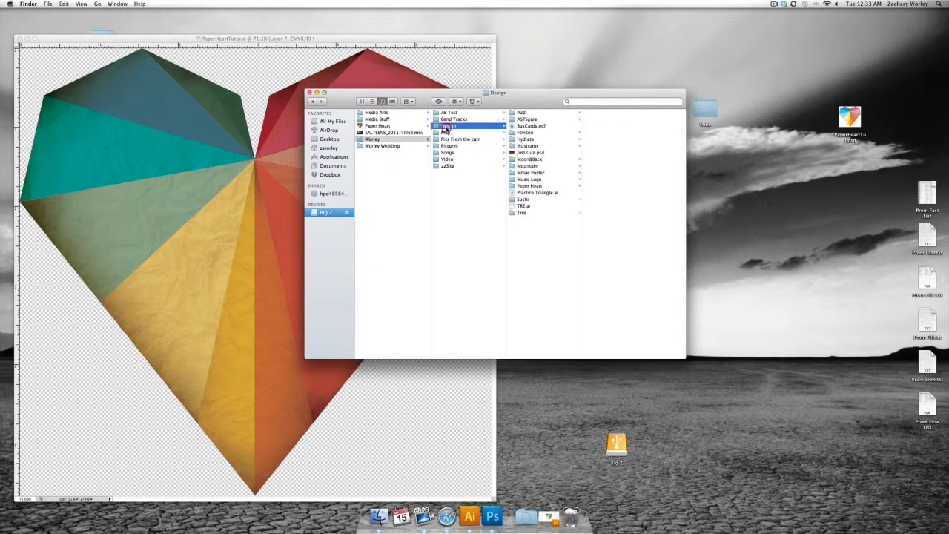
click(529, 185)
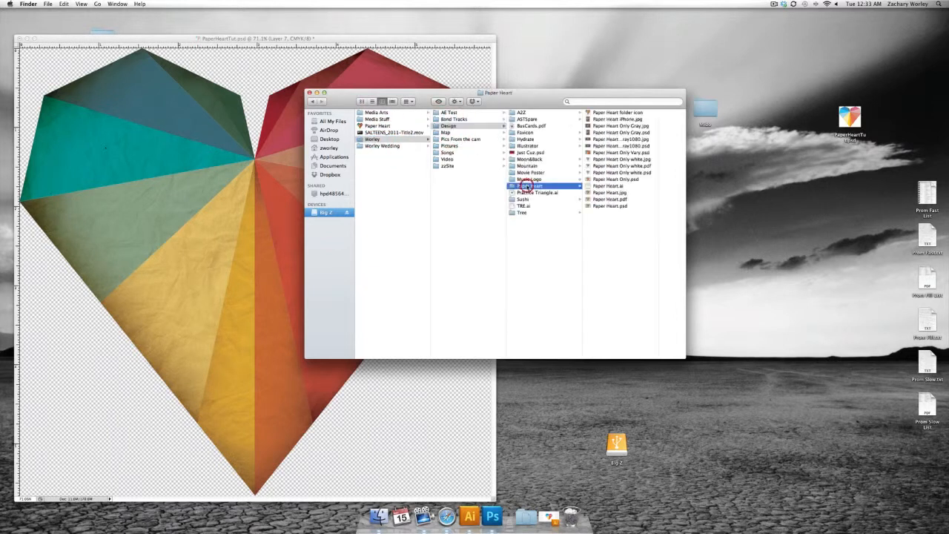
click(607, 140)
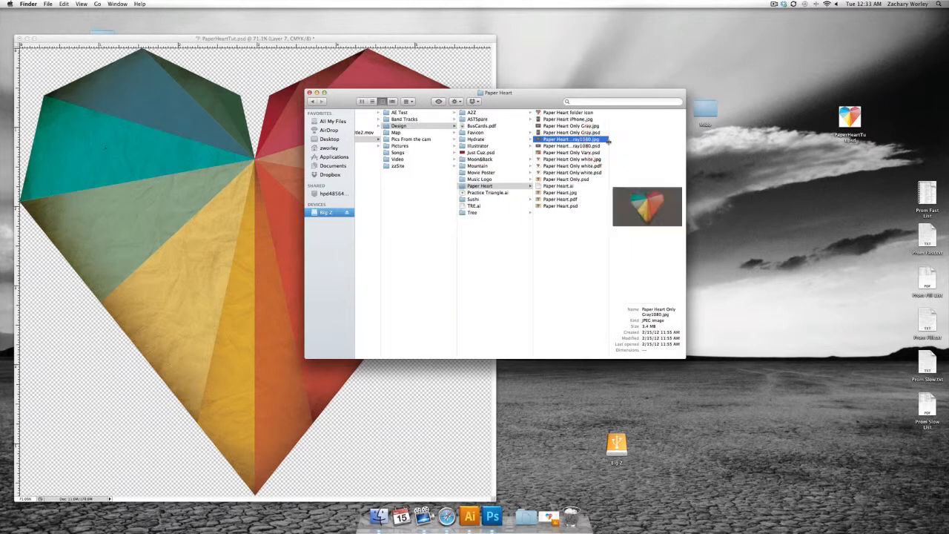
key(space)
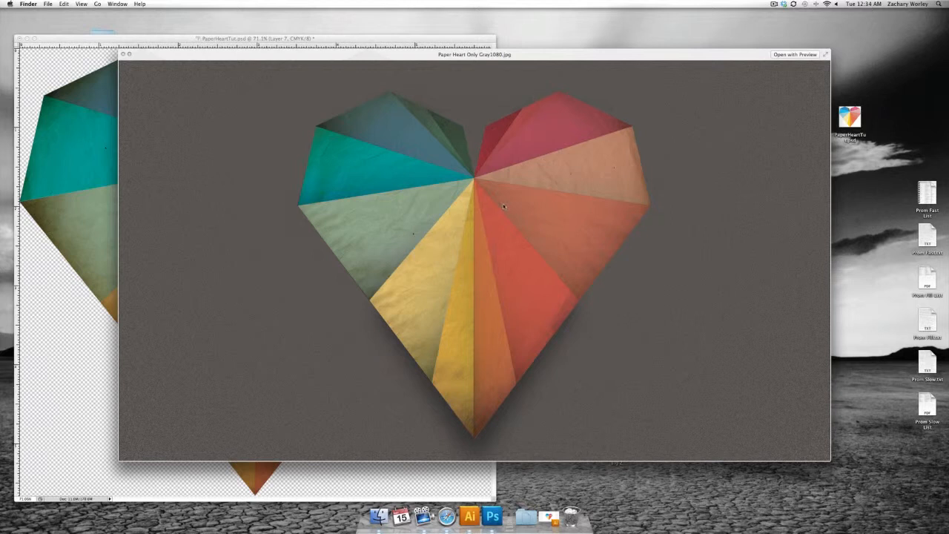
key(space)
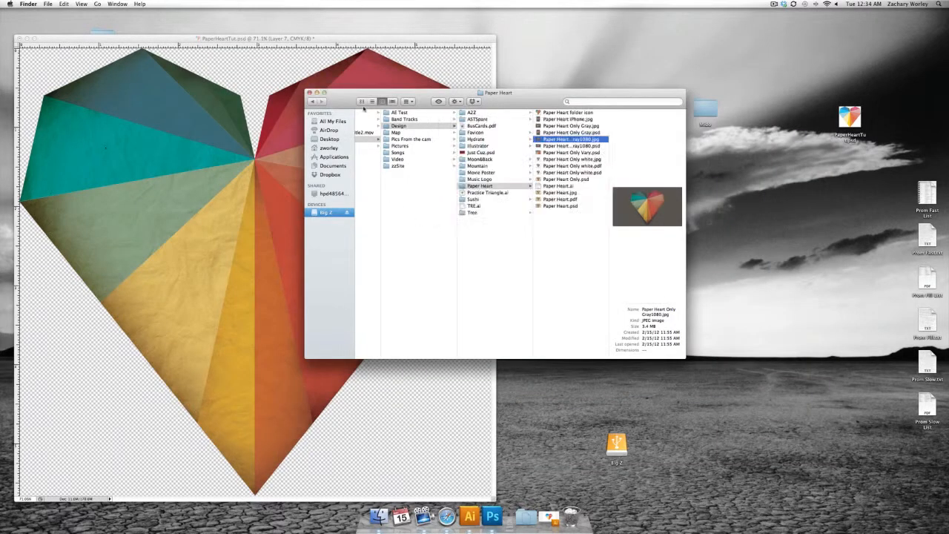
click(309, 93)
click(309, 88)
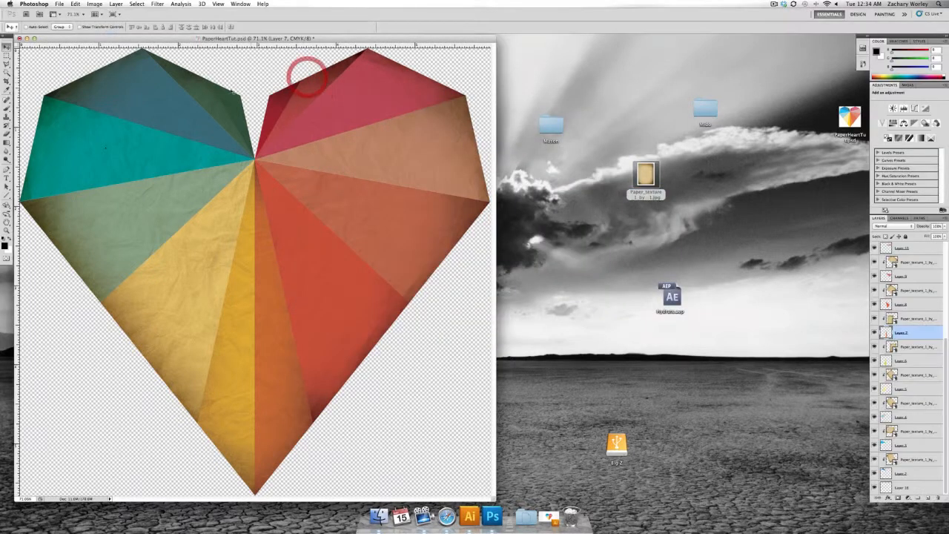